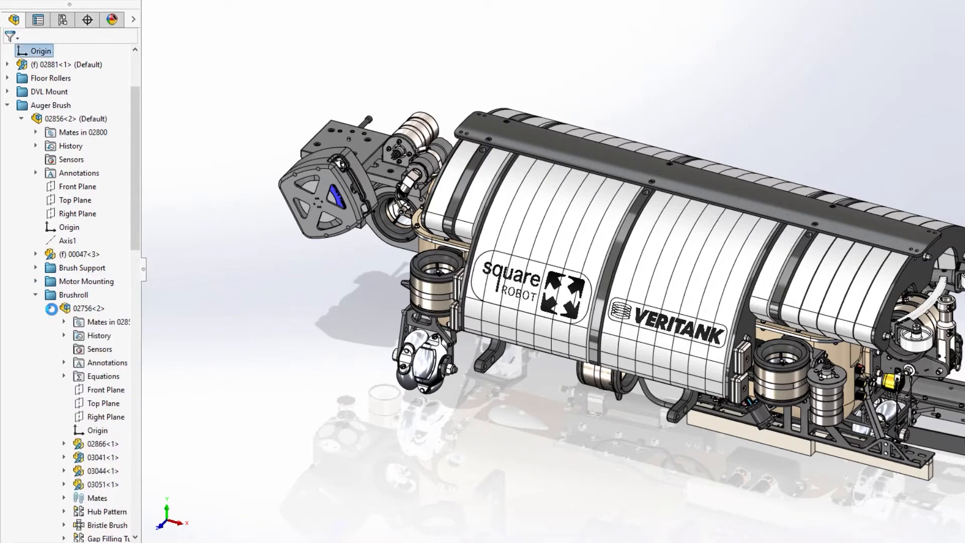
Step: Collapse the Brushroll folder and the 02856 subassembly in the tree, and open 02856 in its own window
{"action": "left_click", "coordinate": [50, 308]}
{"action": "left_click", "coordinate": [35, 295]}
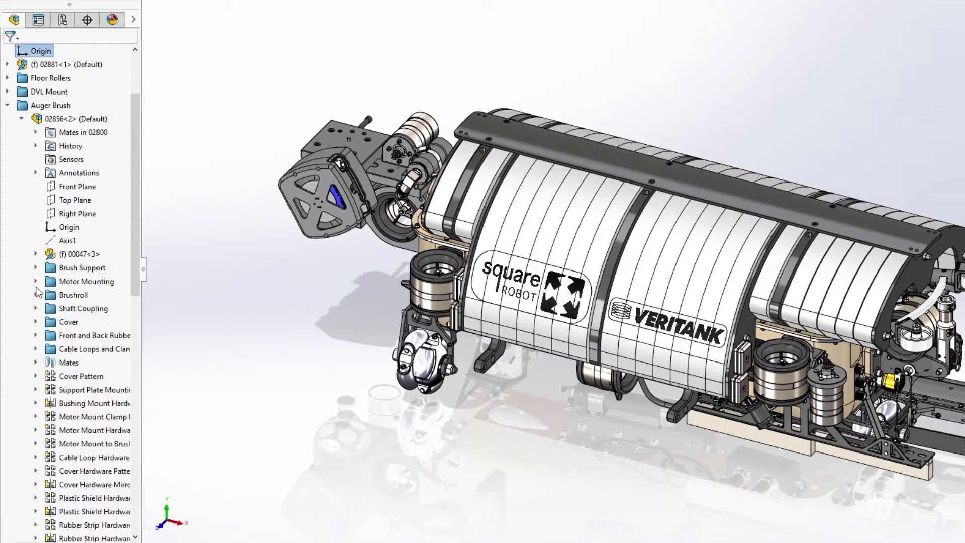
{"action": "left_click", "coordinate": [21, 120]}
{"action": "left_click", "coordinate": [55, 120]}
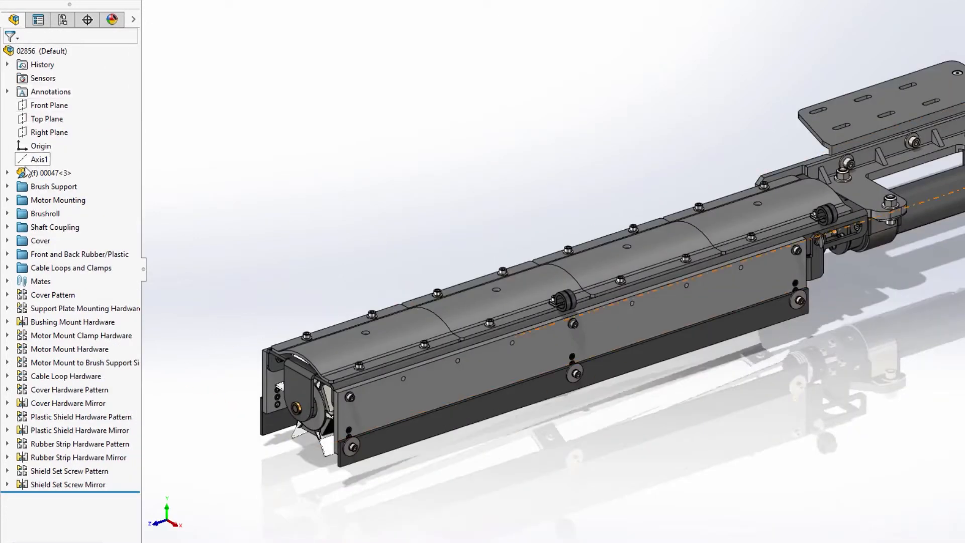
Step: Examine the Brushroll folder's structure down to components 02866 and 03041 of subassembly 02756, and collapse it again
{"action": "left_click", "coordinate": [8, 213]}
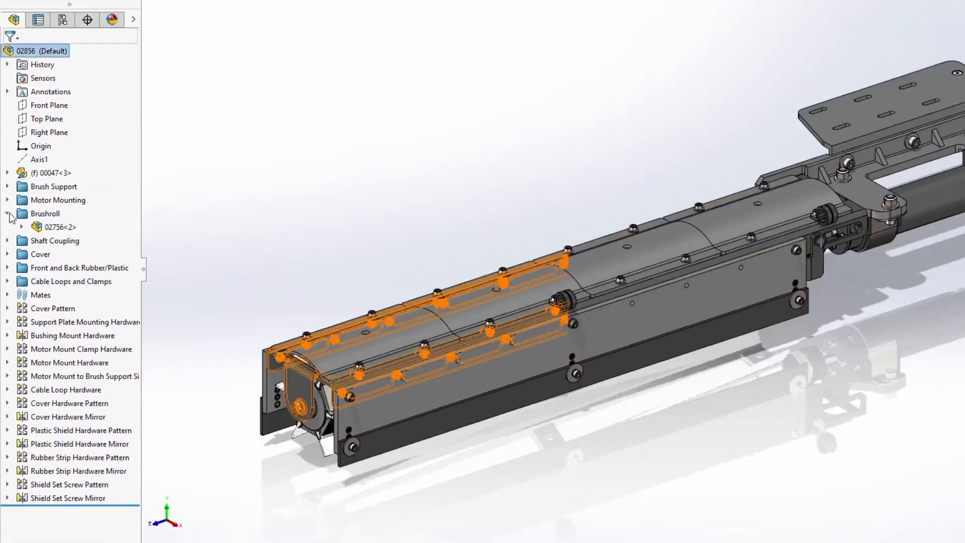
{"action": "left_click", "coordinate": [21, 227]}
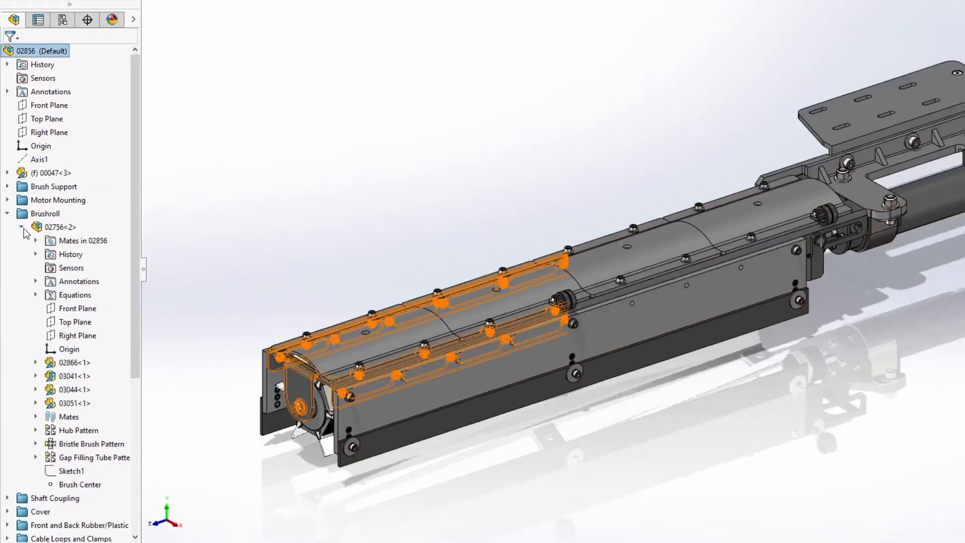
{"action": "left_click", "coordinate": [36, 376]}
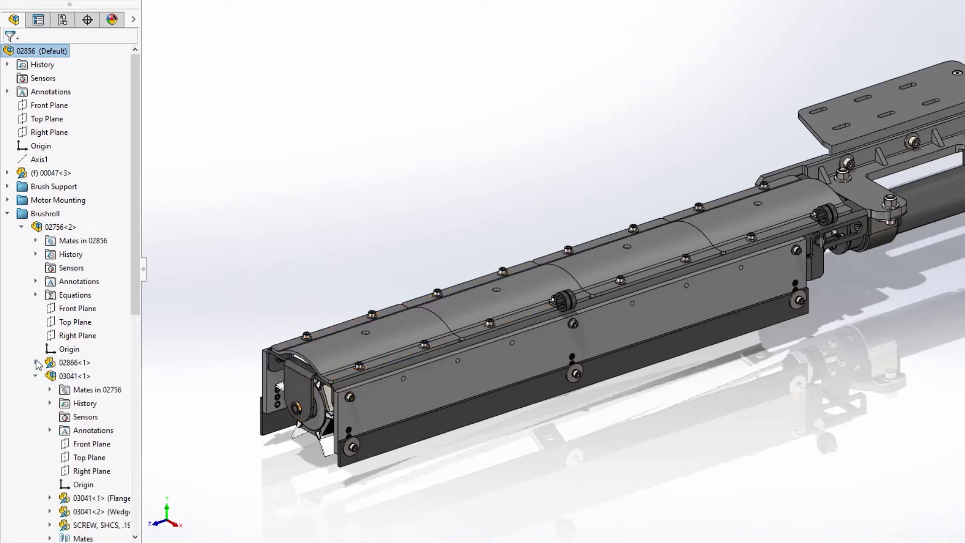
{"action": "left_click", "coordinate": [36, 362]}
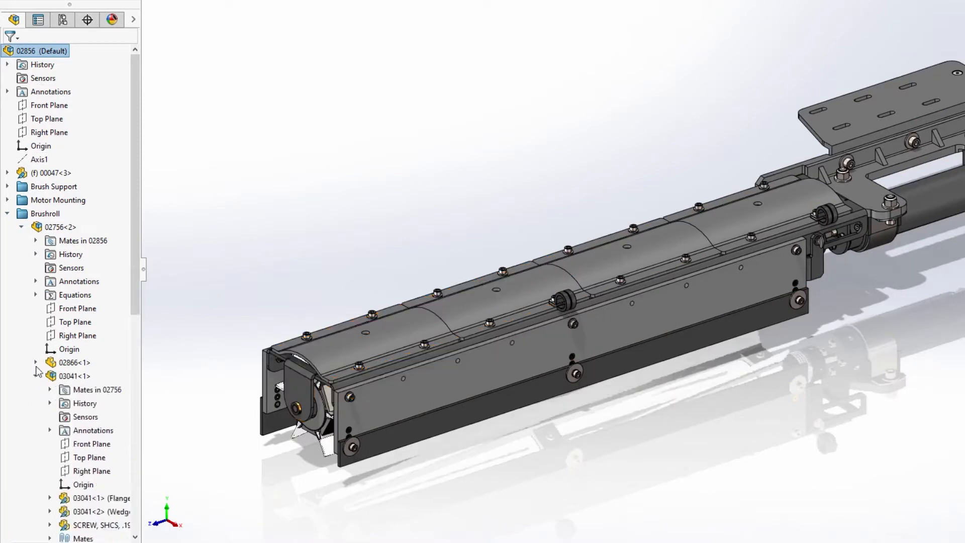
{"action": "left_click", "coordinate": [36, 377]}
{"action": "left_click", "coordinate": [21, 228]}
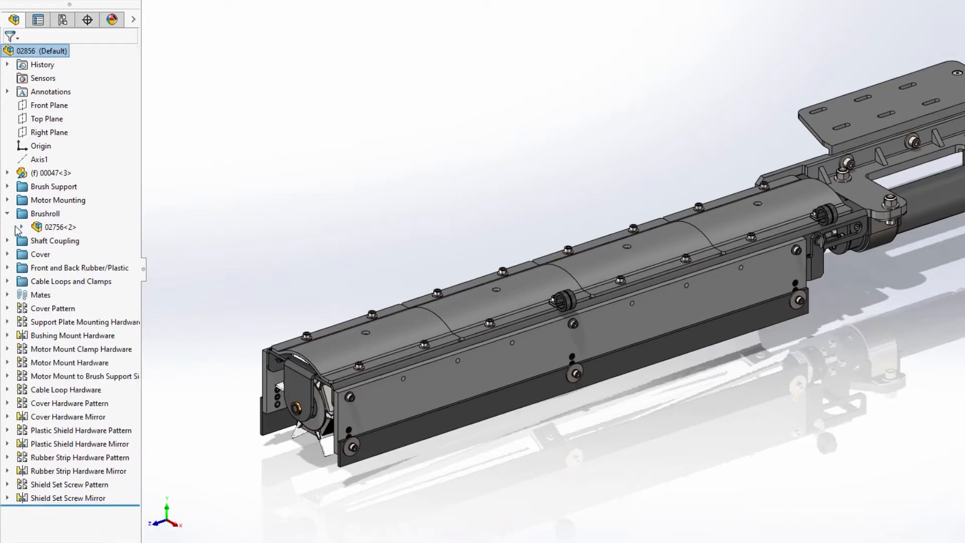
{"action": "left_click", "coordinate": [8, 213]}
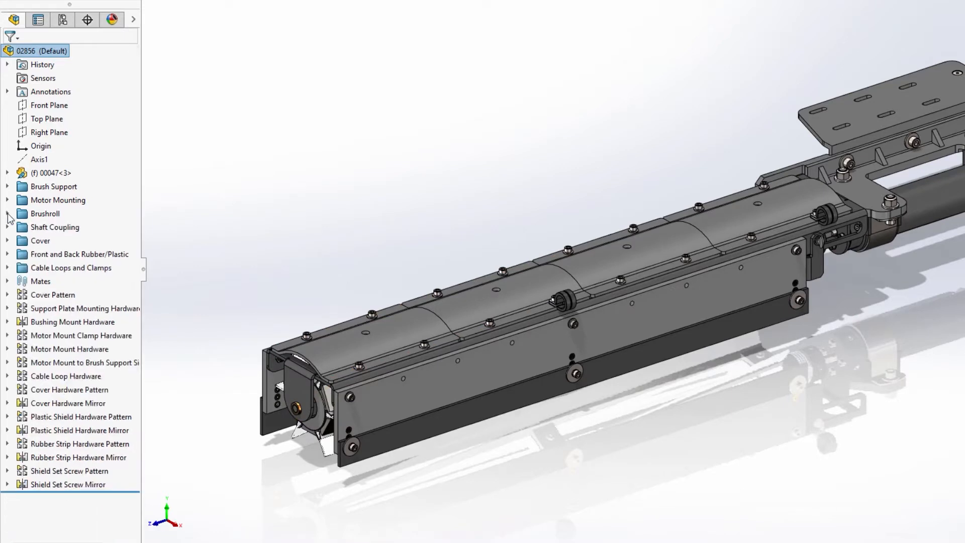
Step: Switch 02856 to the No Hardware configuration and back to Default, and return to the feature tree
{"action": "left_click", "coordinate": [63, 21]}
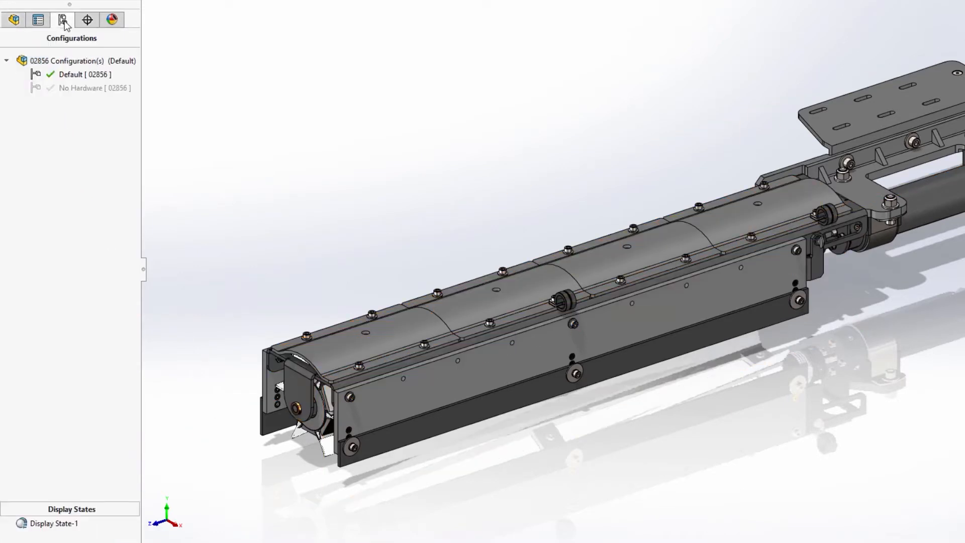
{"action": "double_click", "coordinate": [75, 88]}
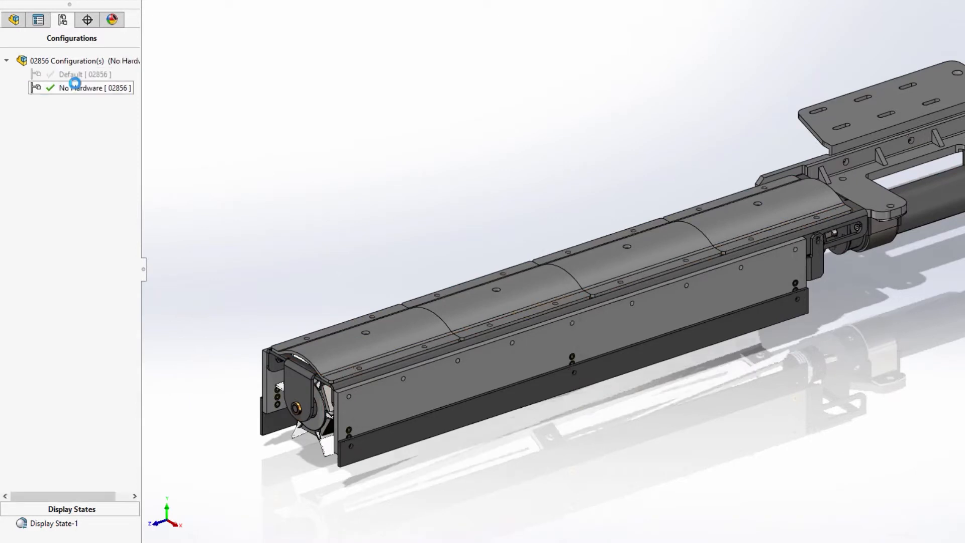
{"action": "double_click", "coordinate": [75, 74]}
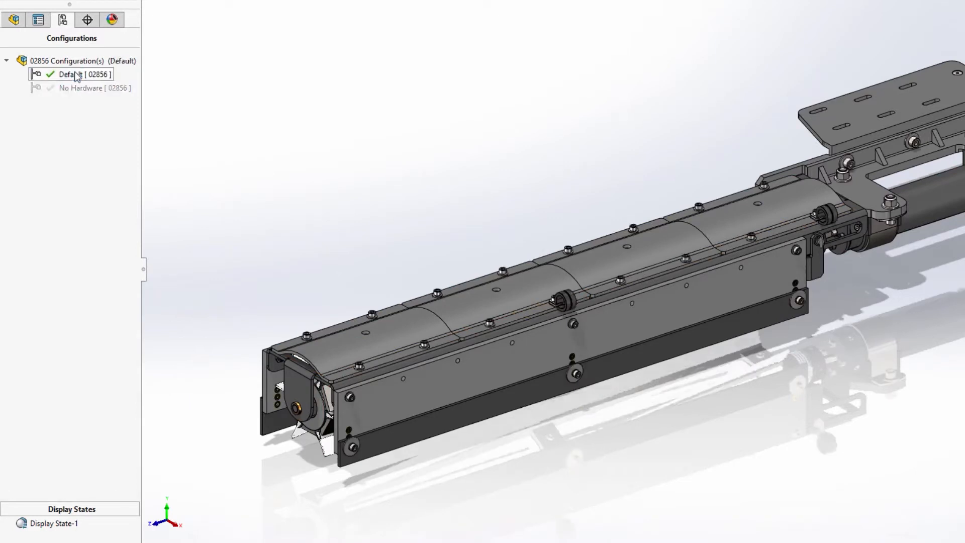
{"action": "left_click", "coordinate": [14, 20]}
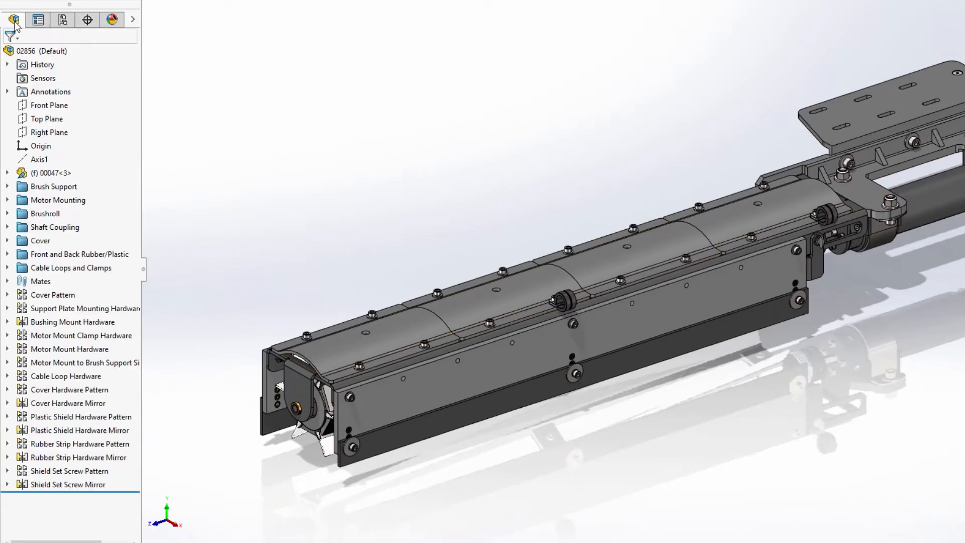
Step: Set all lightweight components of the top-level assembly 02856 to resolved
{"action": "left_click", "coordinate": [40, 51]}
{"action": "right_click", "coordinate": [40, 51]}
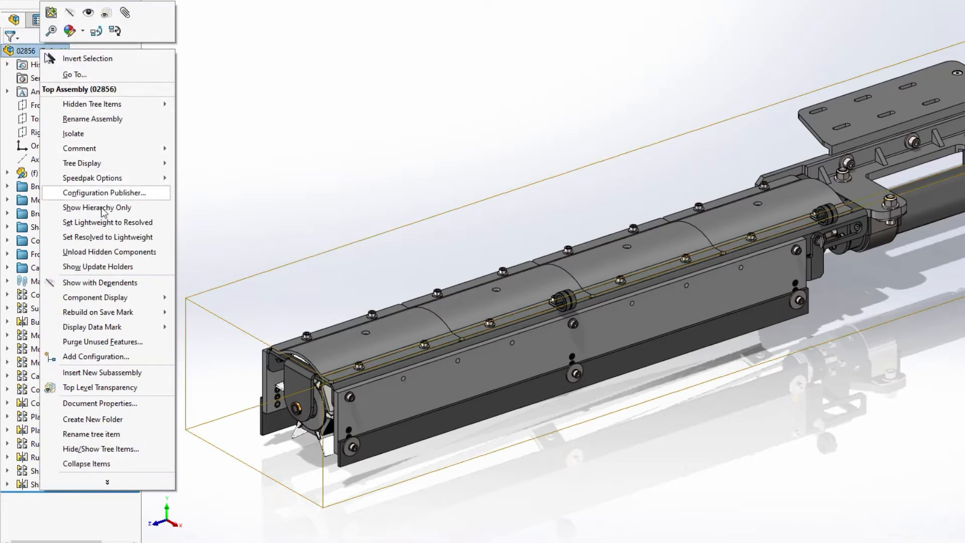
{"action": "left_click", "coordinate": [107, 223]}
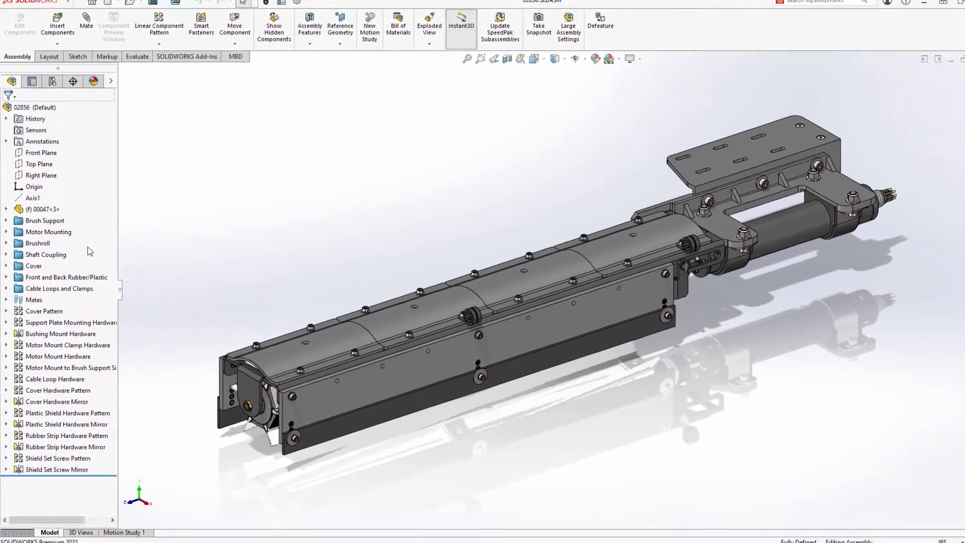
Step: Run Performance Evaluation on 02856, collapse the display performance section and expand the rebuild performance details
{"action": "left_click", "coordinate": [135, 62]}
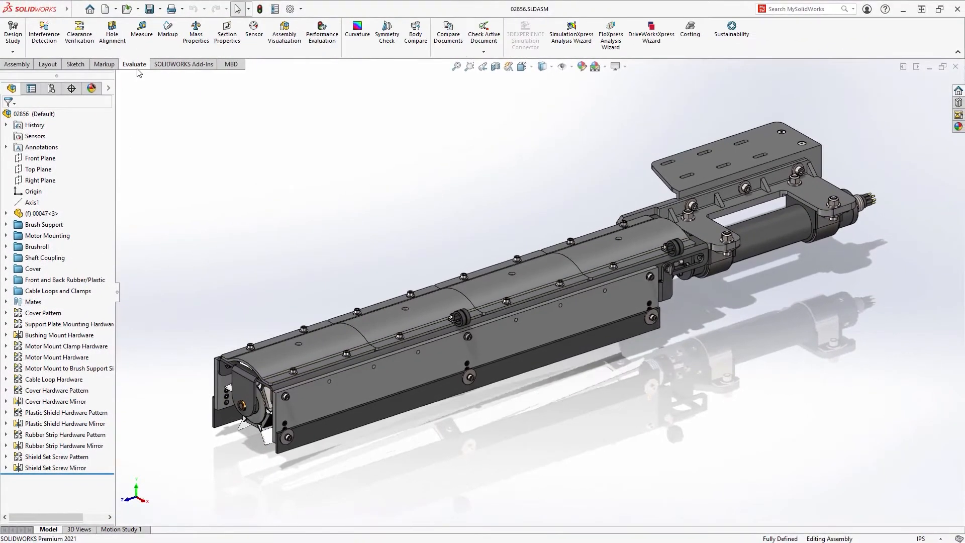
{"action": "left_click", "coordinate": [322, 40]}
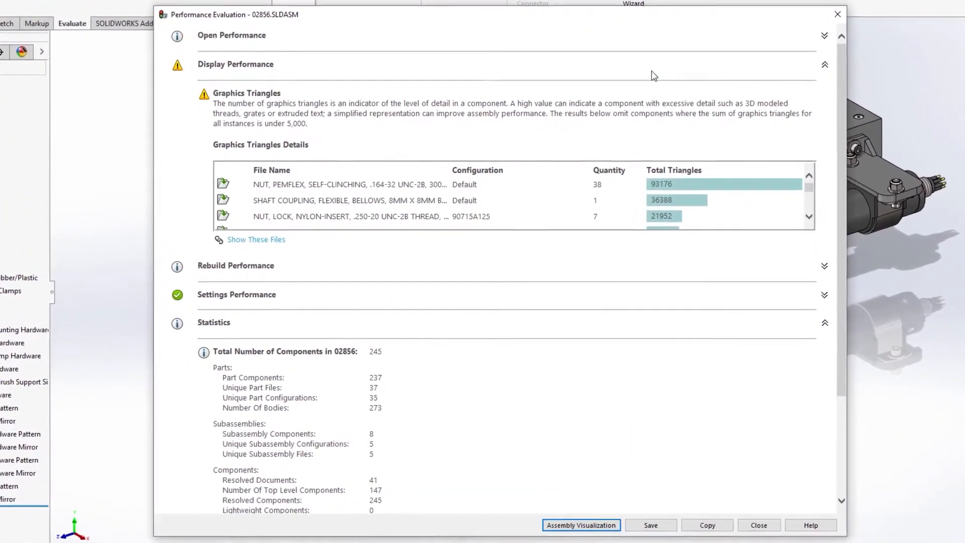
{"action": "left_click", "coordinate": [825, 65]}
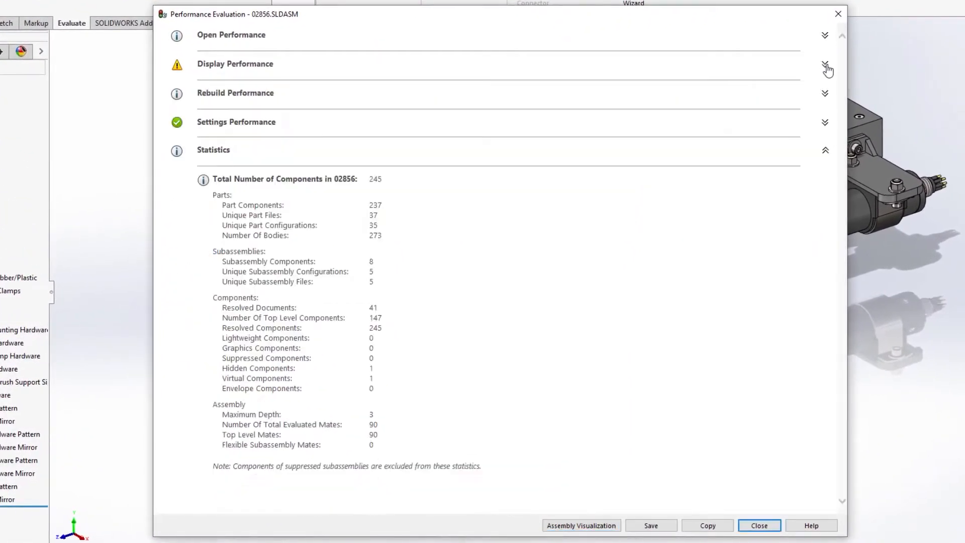
{"action": "left_click", "coordinate": [826, 94]}
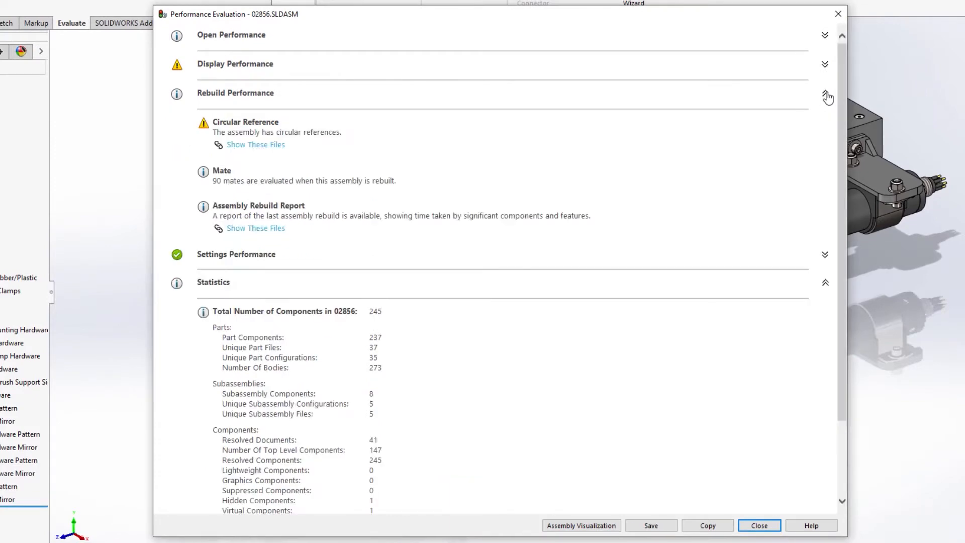
Step: Examine the hole features and referenced edges in the circular reference report, and close the performance evaluation
{"action": "left_click", "coordinate": [261, 145]}
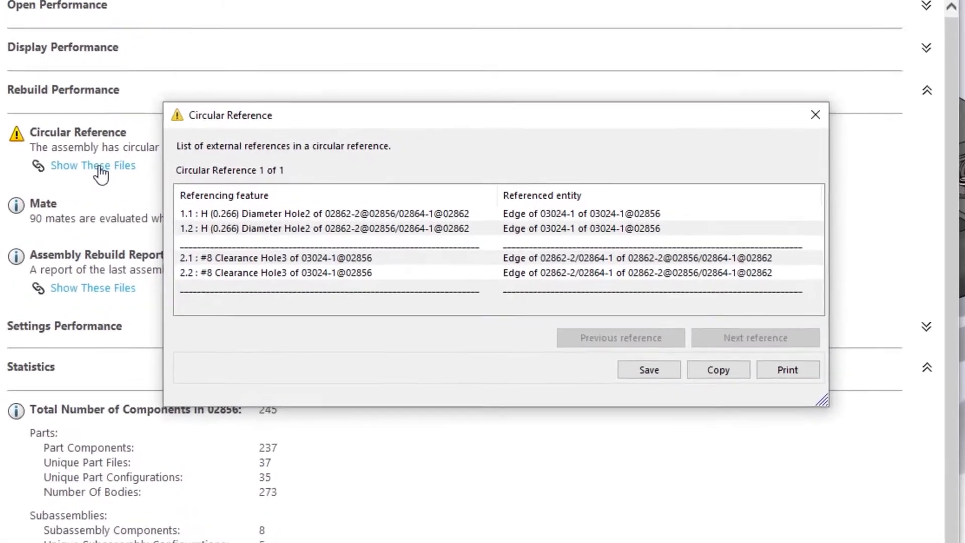
{"action": "left_click", "coordinate": [303, 214]}
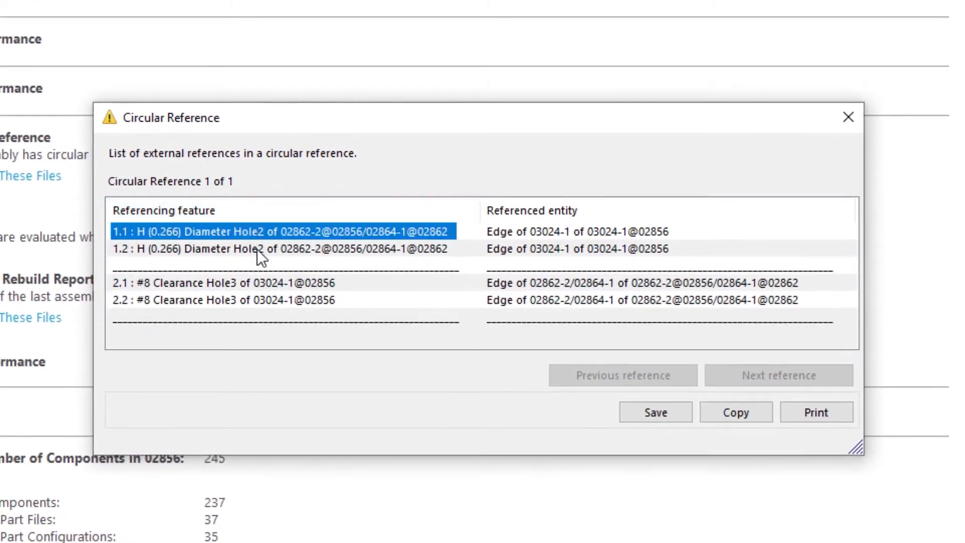
{"action": "left_click", "coordinate": [257, 249]}
{"action": "left_click", "coordinate": [257, 283]}
{"action": "left_click", "coordinate": [252, 300]}
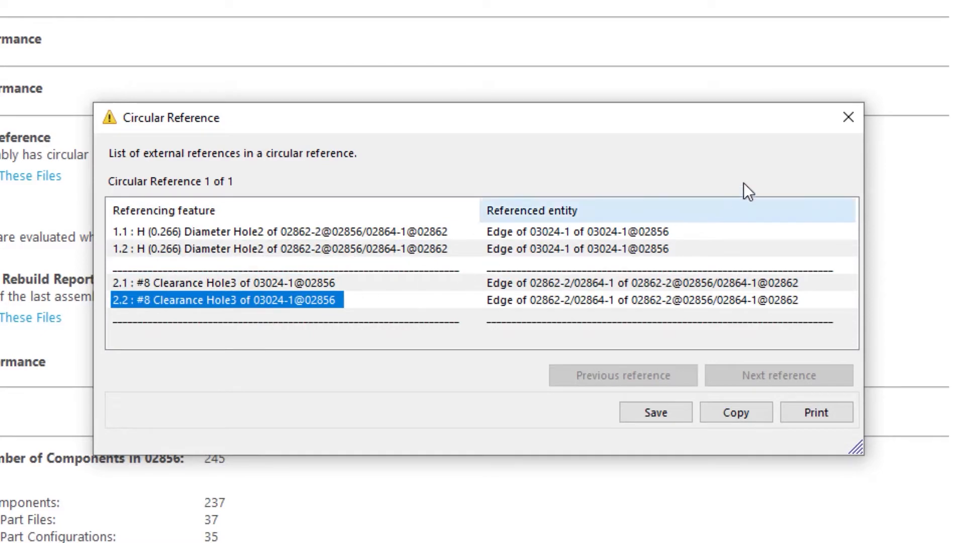
{"action": "left_click", "coordinate": [848, 117]}
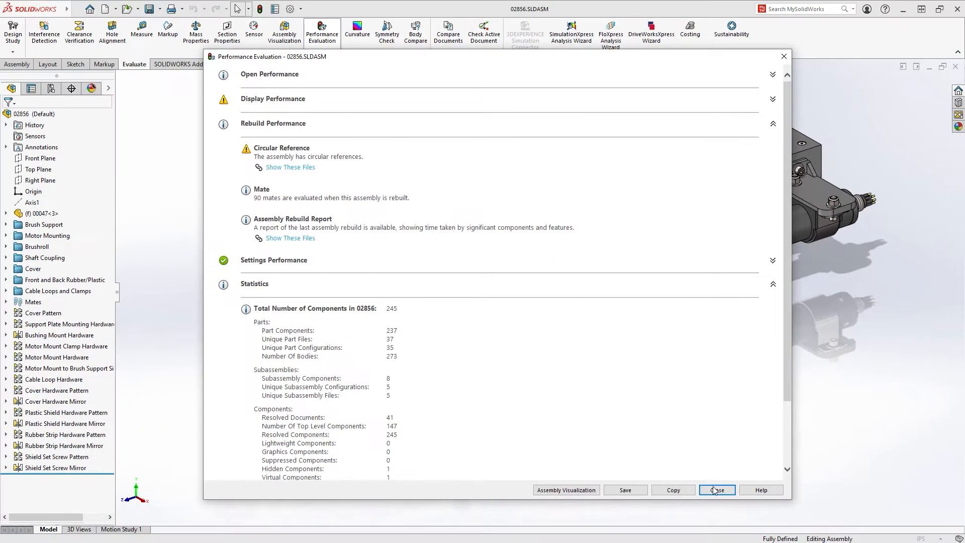
{"action": "left_click", "coordinate": [731, 532]}
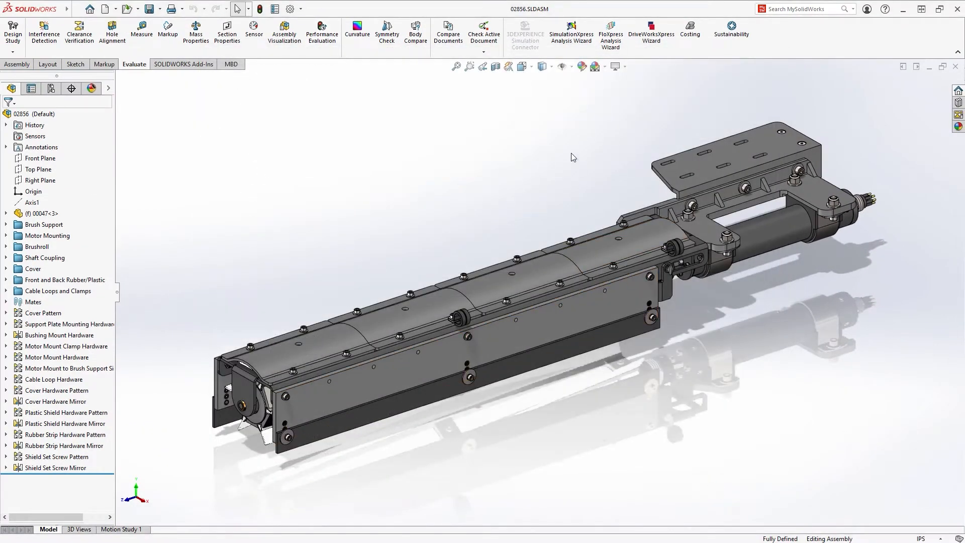
Step: Go to the saved Circular Reference view and isolate components 02864 and 03024
{"action": "left_click", "coordinate": [523, 66]}
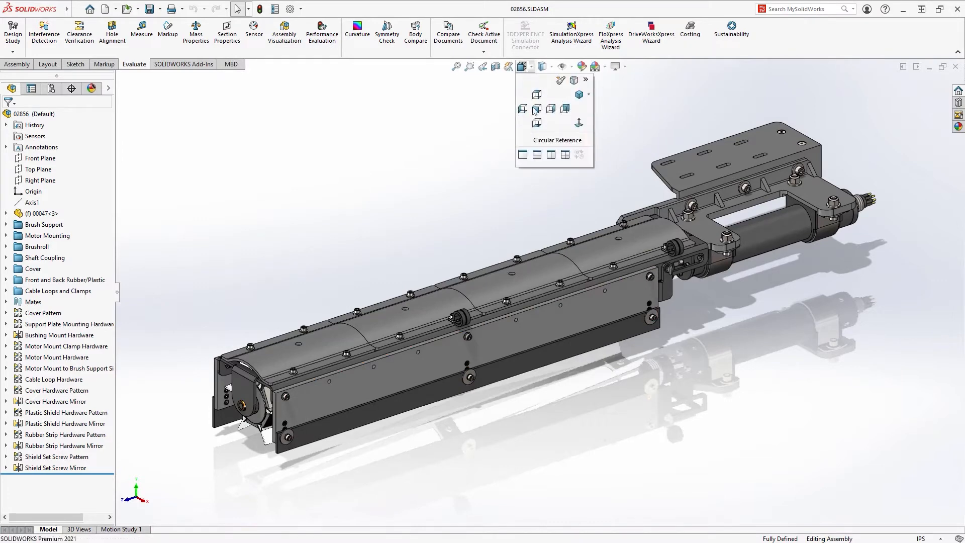
{"action": "left_click", "coordinate": [539, 142]}
{"action": "left_click", "coordinate": [761, 273]}
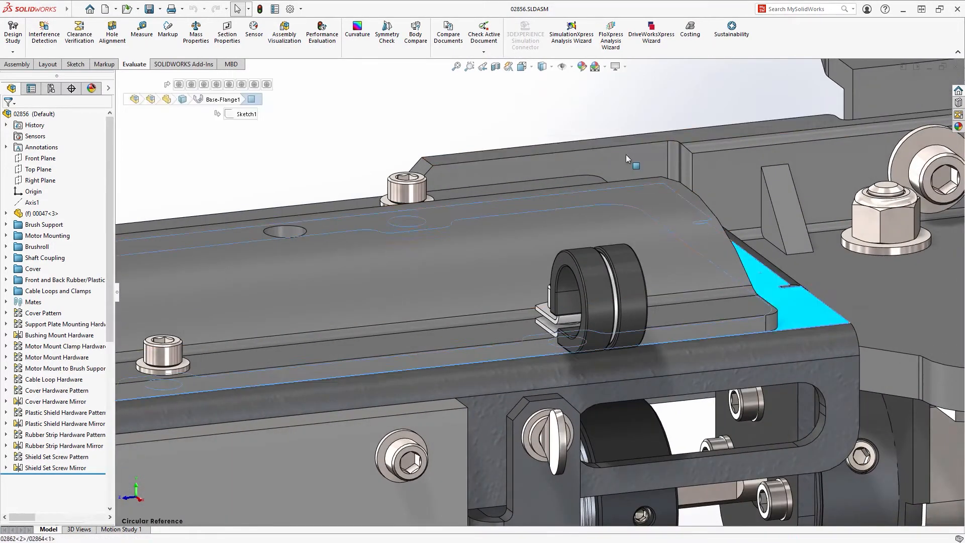
{"action": "left_click", "coordinate": [626, 155], "text": "ctrl"}
{"action": "right_click", "coordinate": [424, 127]}
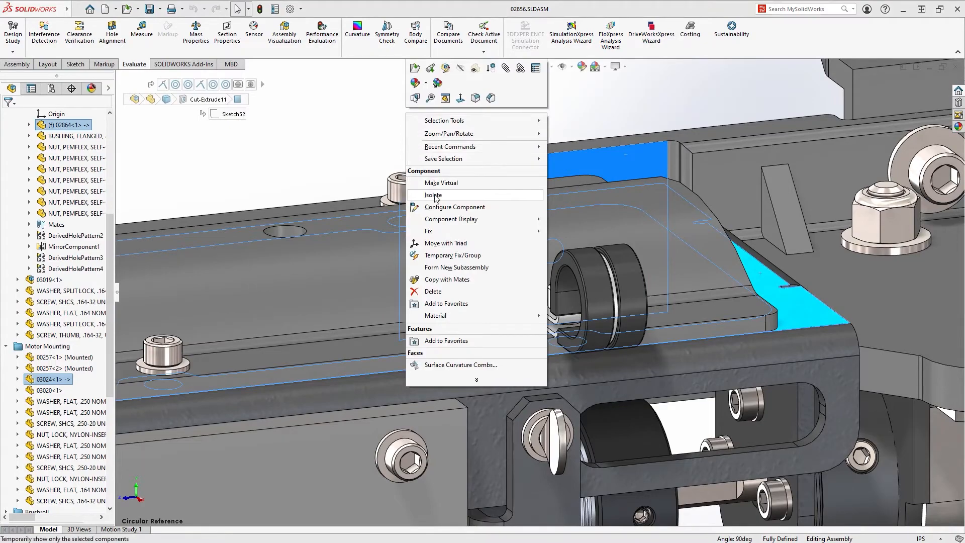
{"action": "key", "text": "Escape"}
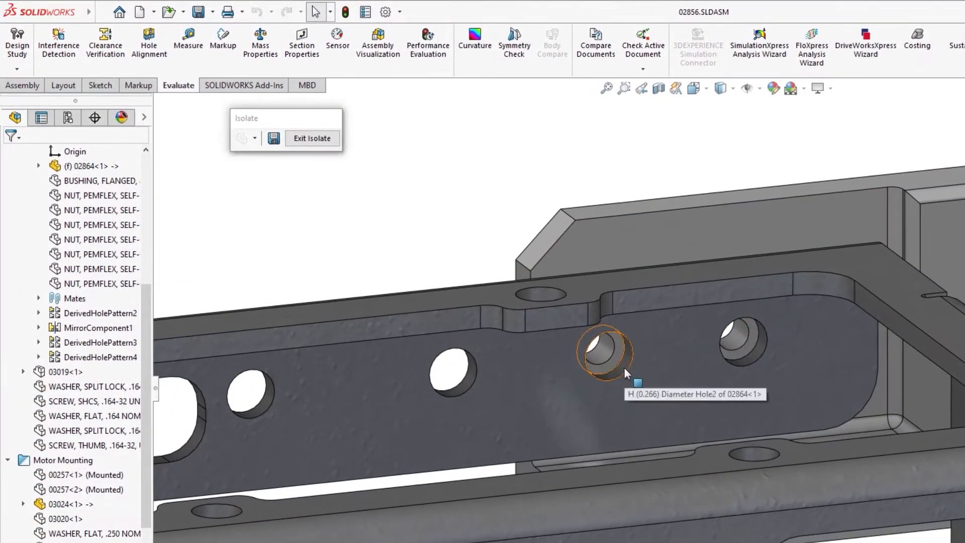
Step: Examine the external concentric relations in the position sketch of H (0.266) Diameter Hole2 on 02864, and leave the hole edit without changes
{"action": "left_click", "coordinate": [570, 338]}
{"action": "left_click", "coordinate": [660, 309]}
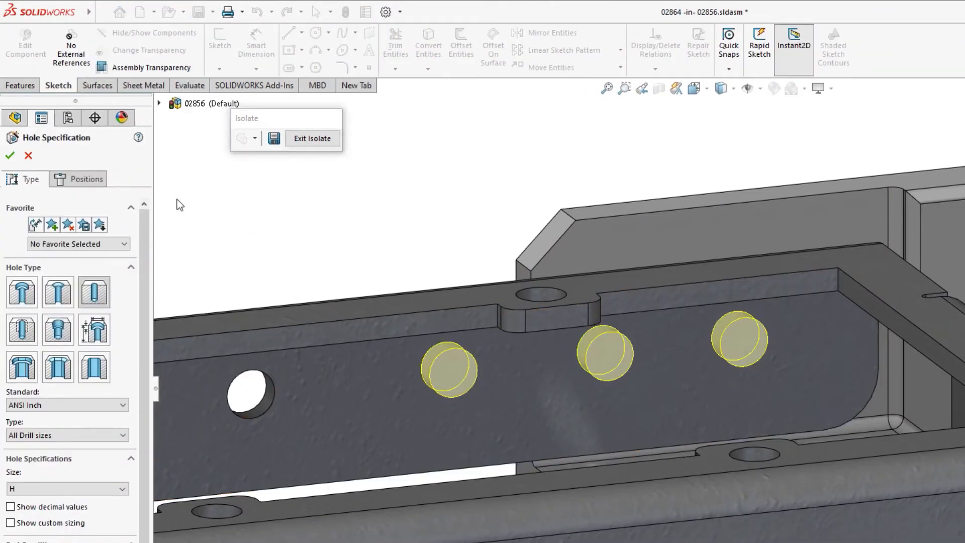
{"action": "left_click", "coordinate": [84, 180]}
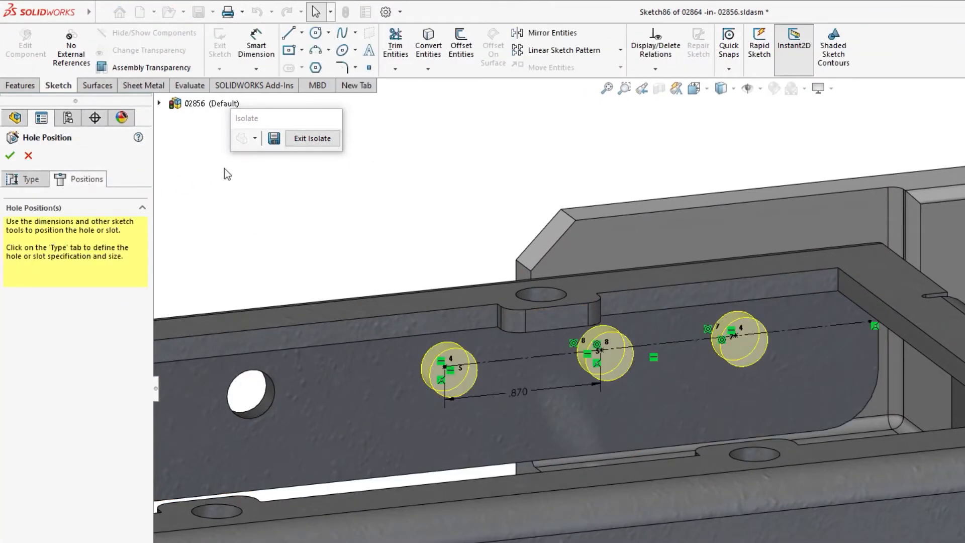
{"action": "left_click", "coordinate": [652, 50]}
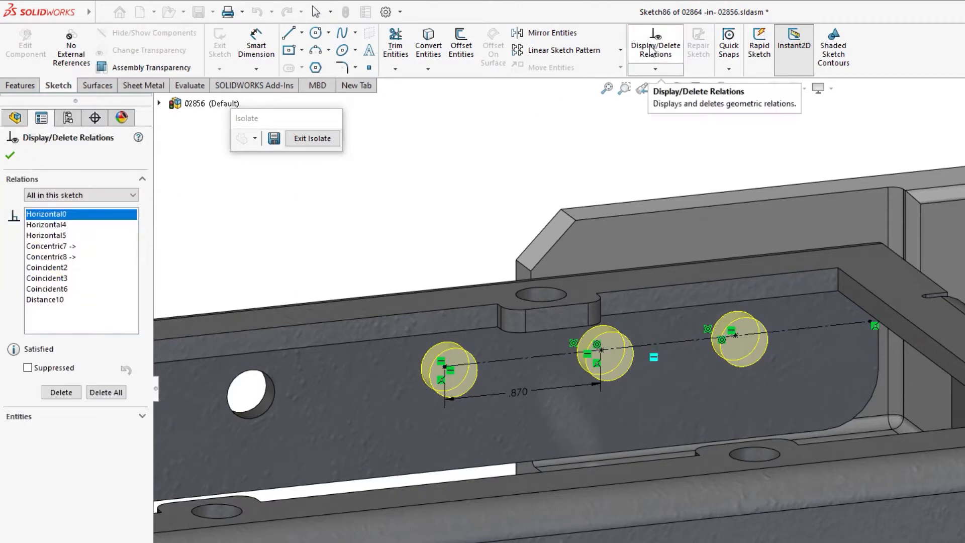
{"action": "left_click", "coordinate": [58, 251]}
{"action": "left_click", "coordinate": [56, 258]}
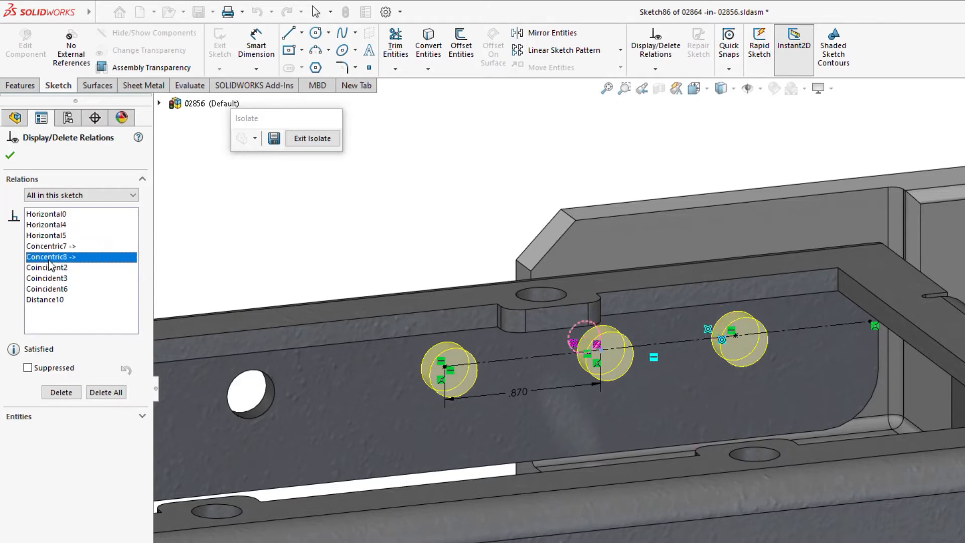
{"action": "left_click", "coordinate": [10, 156]}
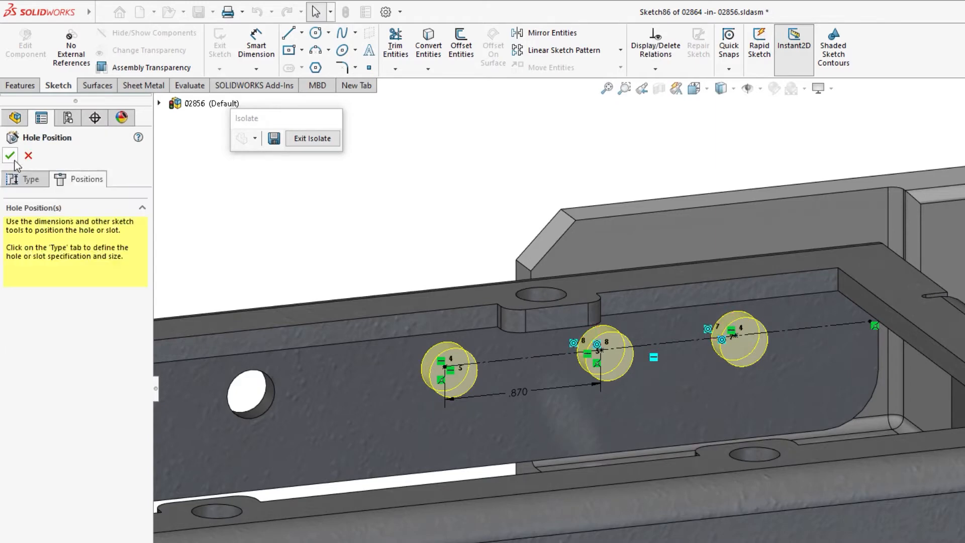
{"action": "left_click", "coordinate": [28, 157]}
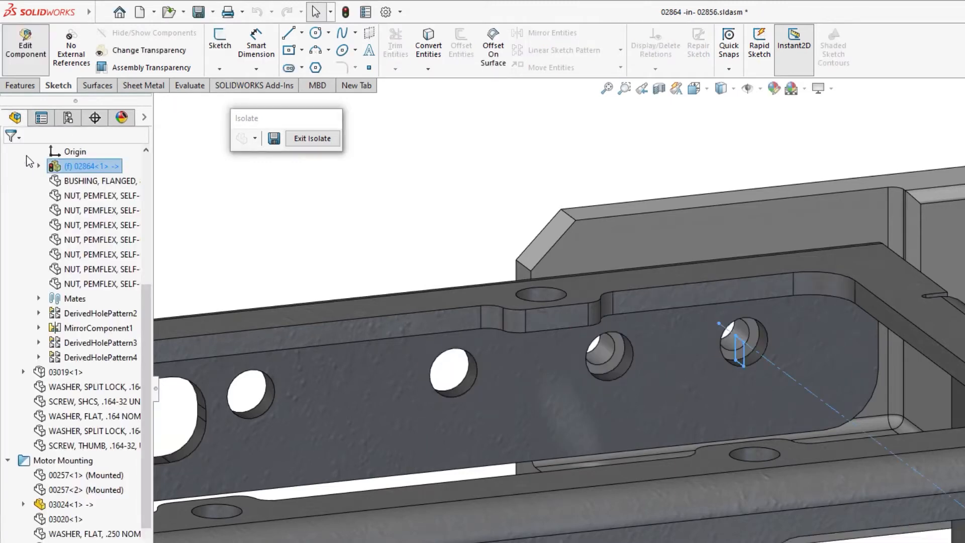
Step: In the position sketch of the #8 clearance holes on 03024, delete the external relations Concentric1 and Concentric2
{"action": "left_click", "coordinate": [602, 352]}
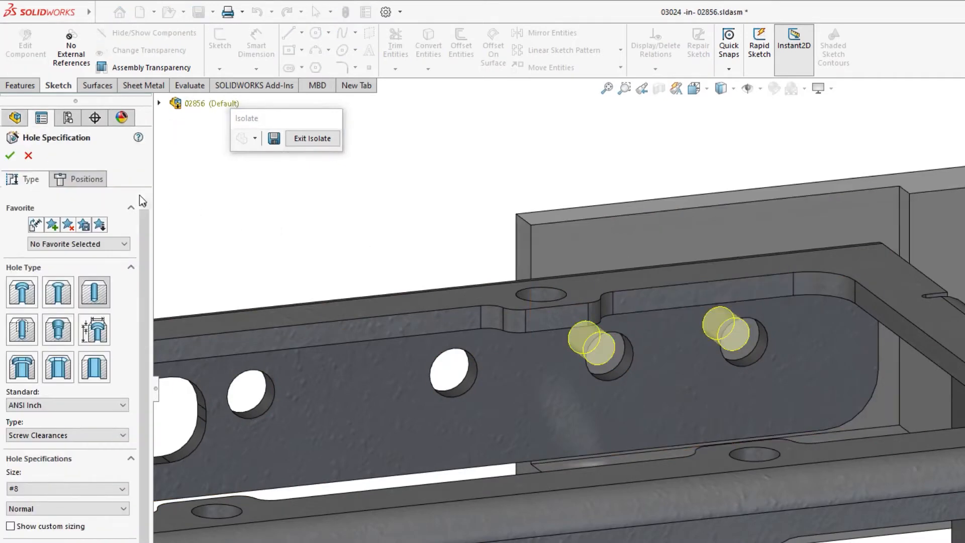
{"action": "left_click", "coordinate": [91, 185]}
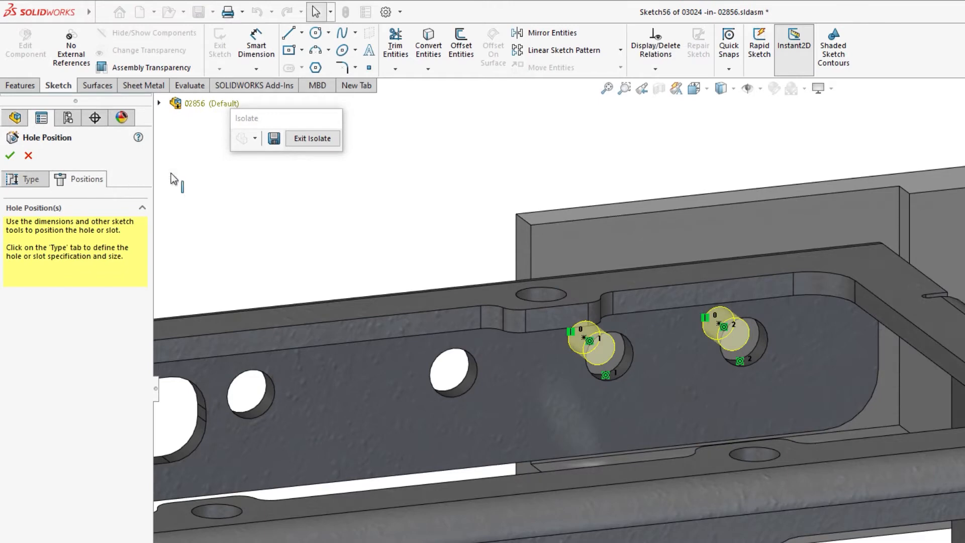
{"action": "left_click", "coordinate": [672, 56]}
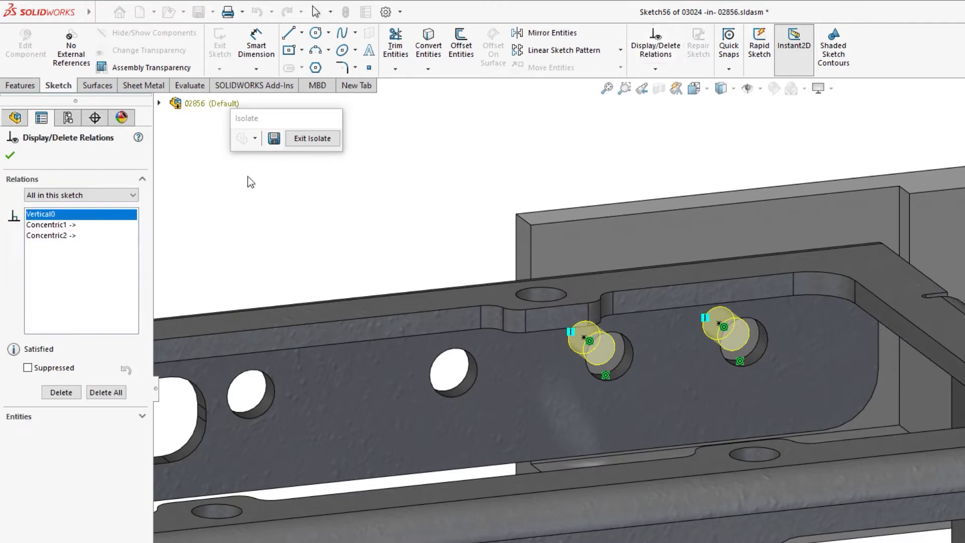
{"action": "left_click", "coordinate": [64, 227]}
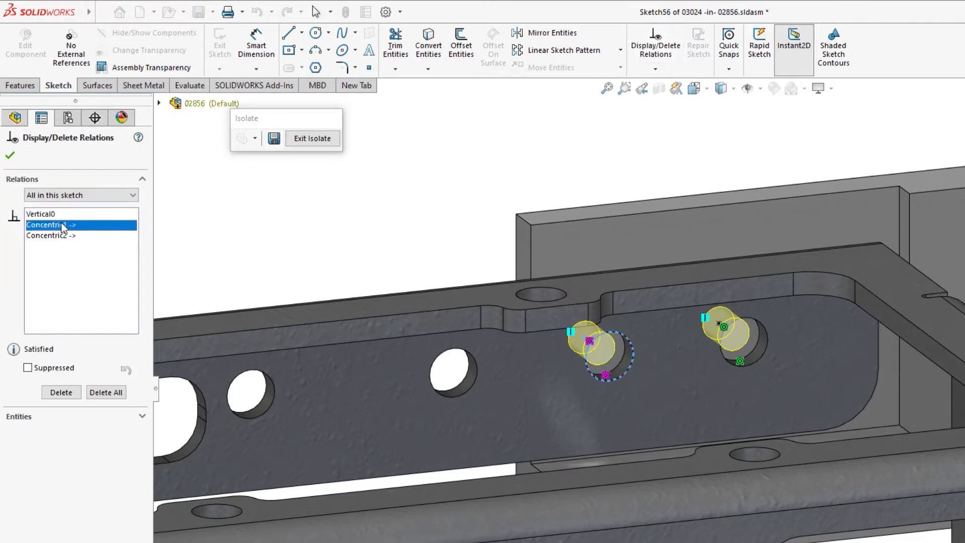
{"action": "left_click", "coordinate": [59, 237]}
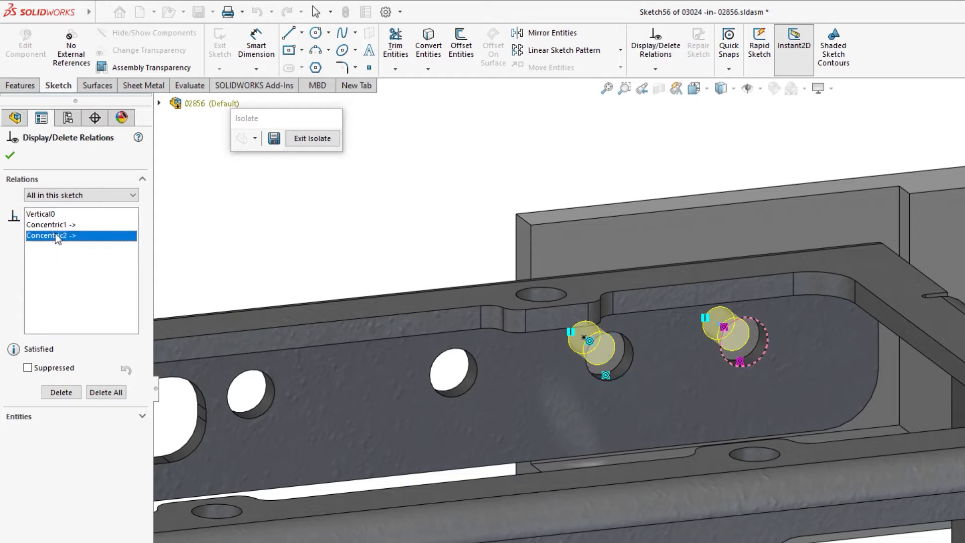
{"action": "key", "text": "Delete"}
{"action": "left_click", "coordinate": [62, 226]}
{"action": "key", "text": "Delete"}
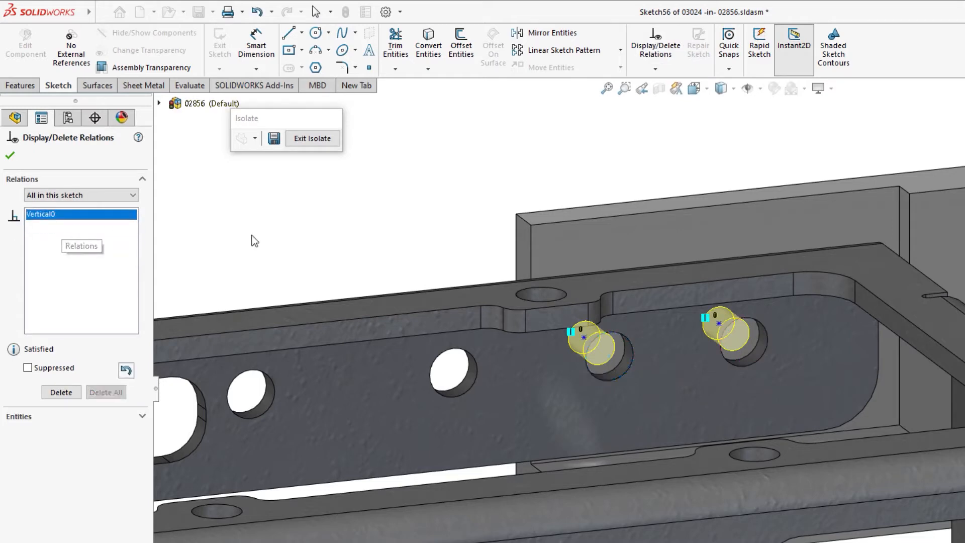
{"action": "key", "text": "Escape"}
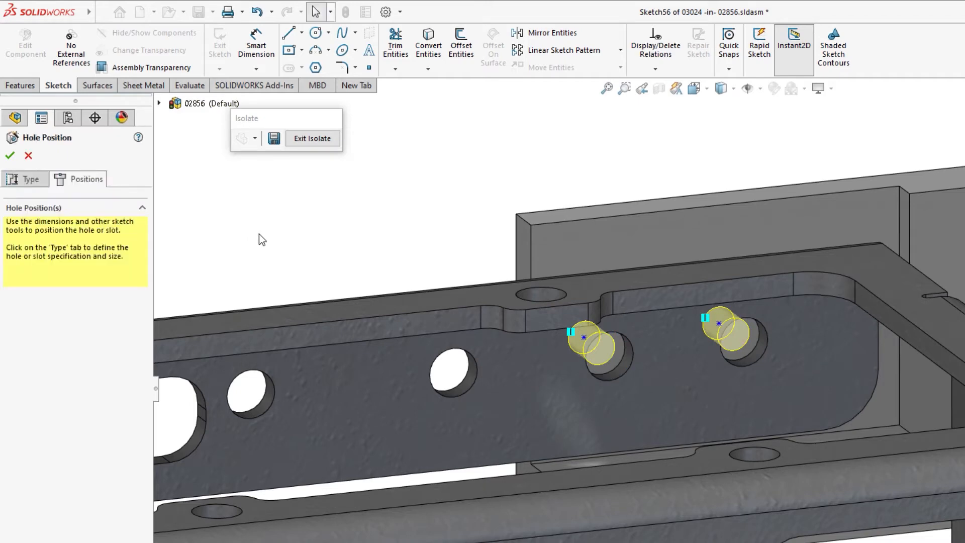
Step: Dimension the first hole point horizontally from the end edge of 03024, and dimension the spacing between the two hole points
{"action": "key", "text": "s"}
{"action": "left_click", "coordinate": [300, 249]}
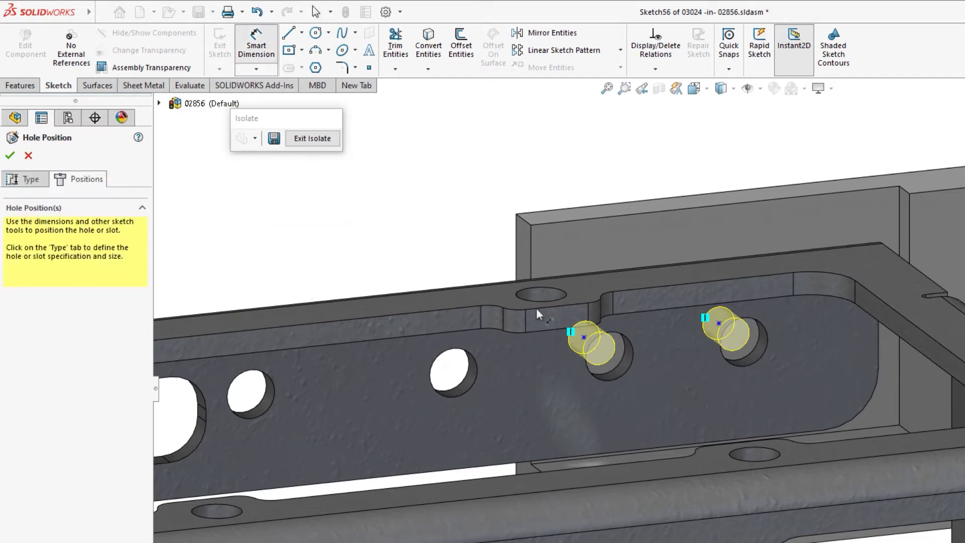
{"action": "left_click", "coordinate": [584, 337]}
{"action": "left_click", "coordinate": [532, 256]}
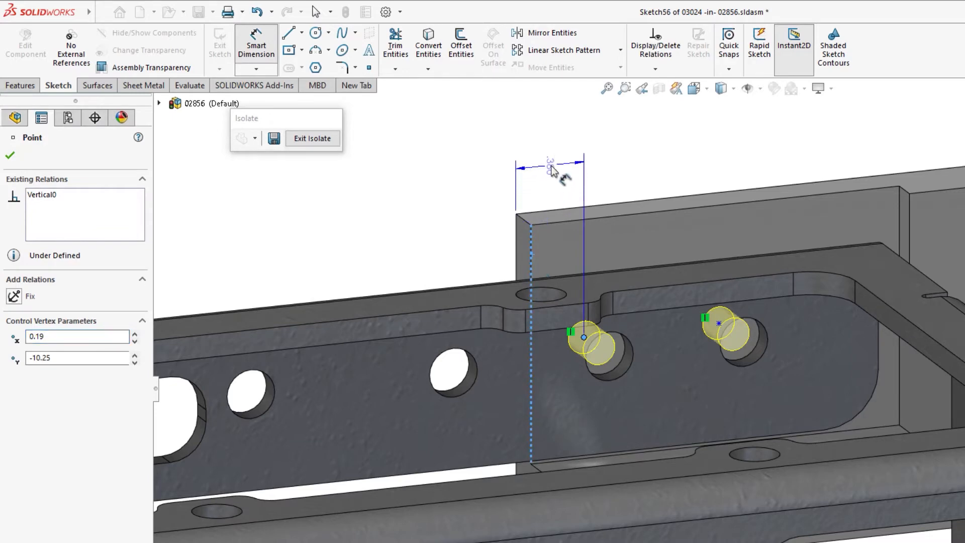
{"action": "left_click", "coordinate": [552, 170]}
{"action": "key", "text": "Return"}
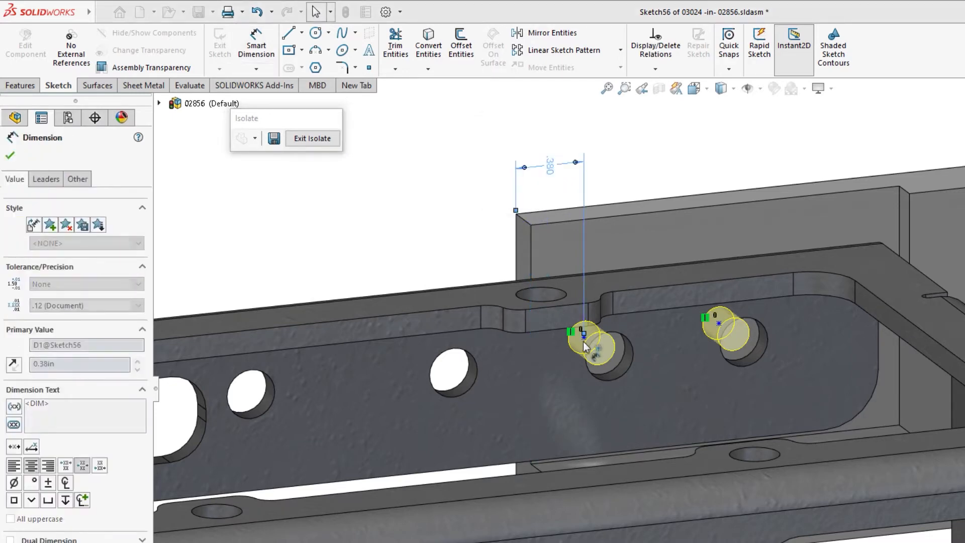
{"action": "left_click", "coordinate": [584, 337]}
{"action": "left_click", "coordinate": [719, 323]}
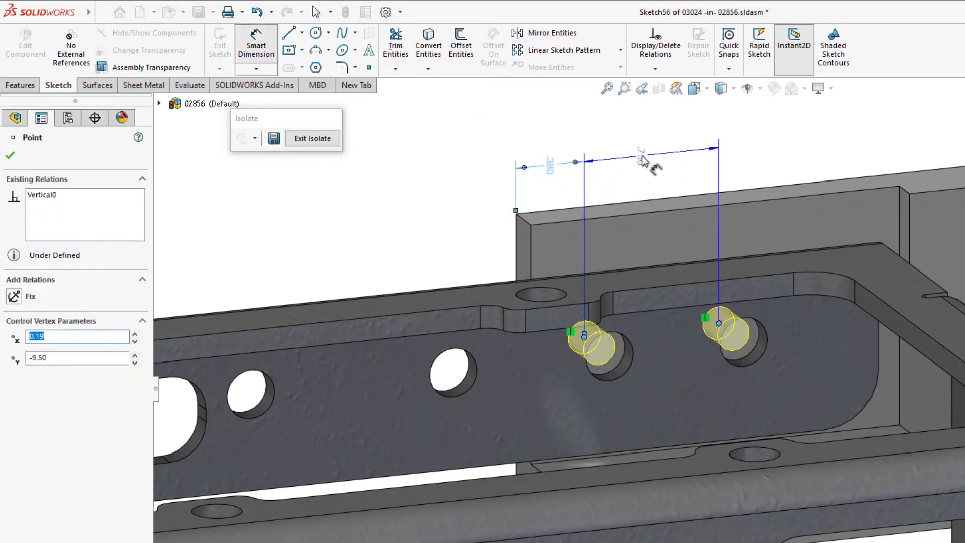
{"action": "left_click", "coordinate": [629, 156]}
{"action": "key", "text": "Return"}
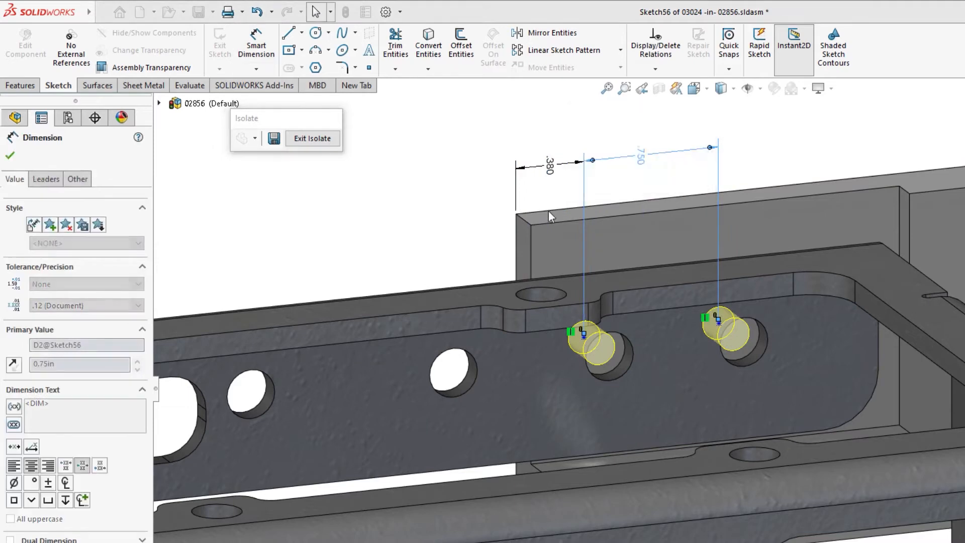
Step: Dimension the first hole point vertically from the upper edge of 03024 and finish dimensioning
{"action": "left_click", "coordinate": [548, 210]}
{"action": "left_click", "coordinate": [583, 335]}
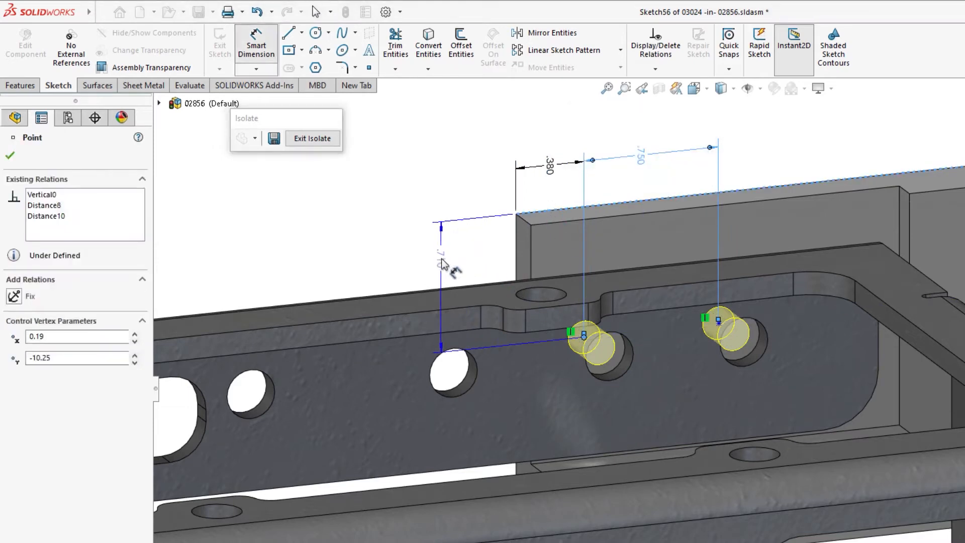
{"action": "left_click", "coordinate": [444, 264]}
{"action": "left_click", "coordinate": [384, 239]}
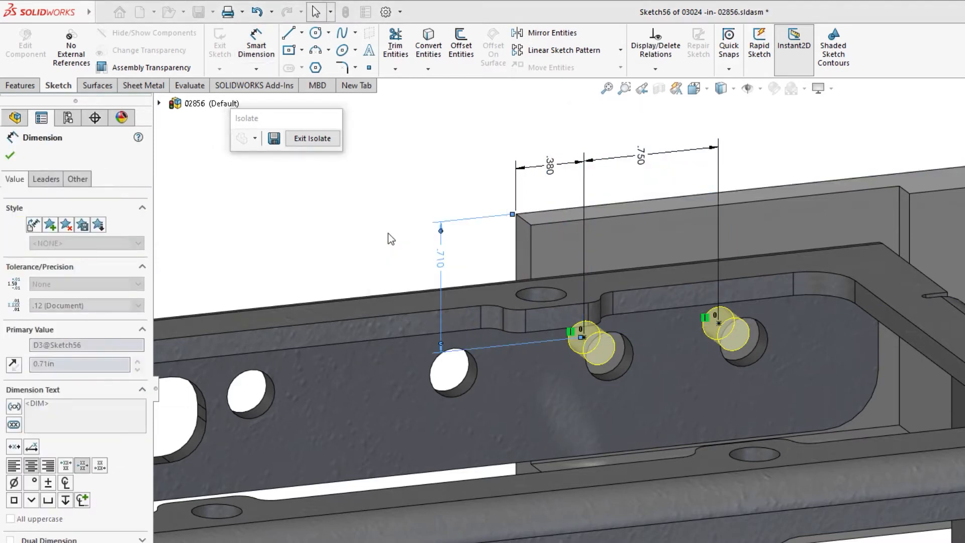
{"action": "key", "text": "Escape"}
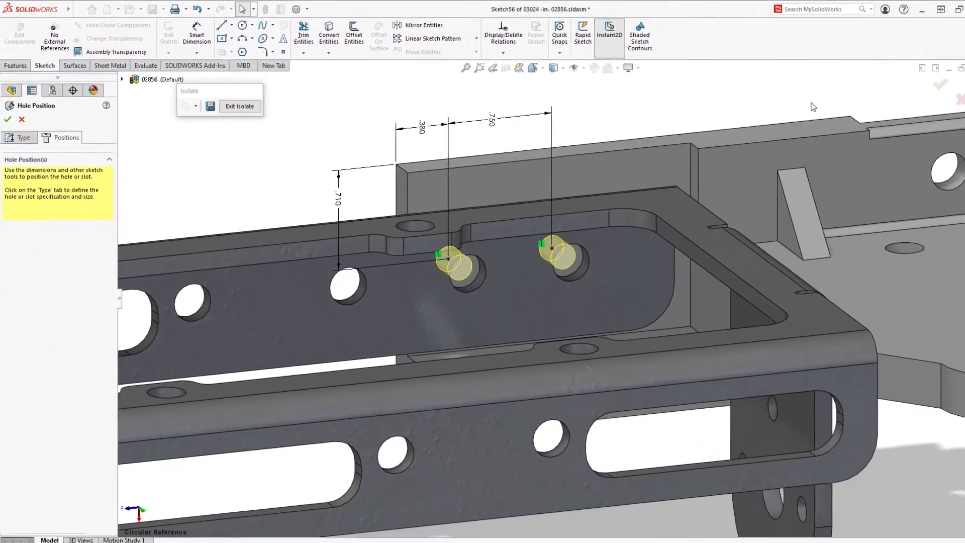
Step: Accept the hole positions, return from editing 03024 to the assembly, and end the isolation in isometric view
{"action": "left_click", "coordinate": [920, 85]}
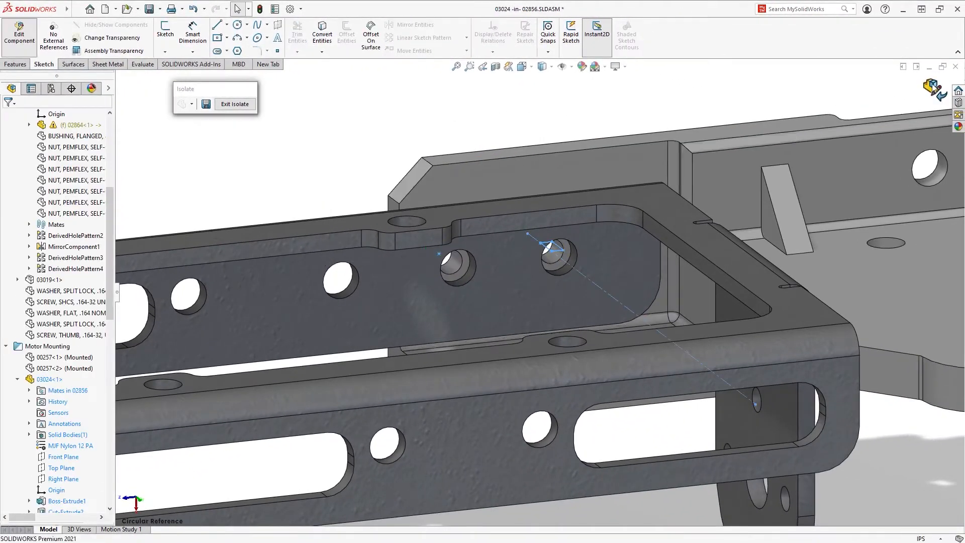
{"action": "left_click", "coordinate": [933, 88]}
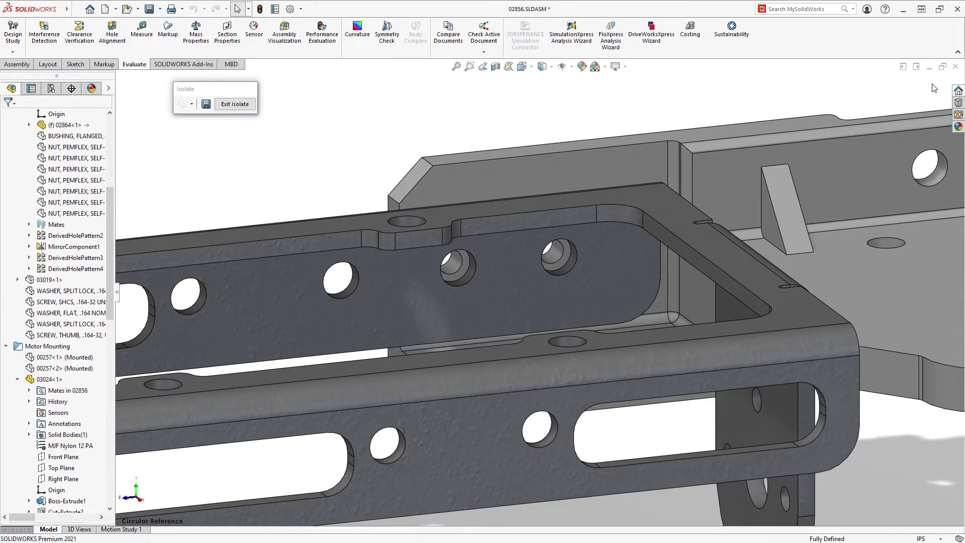
{"action": "key", "text": "ctrl+7"}
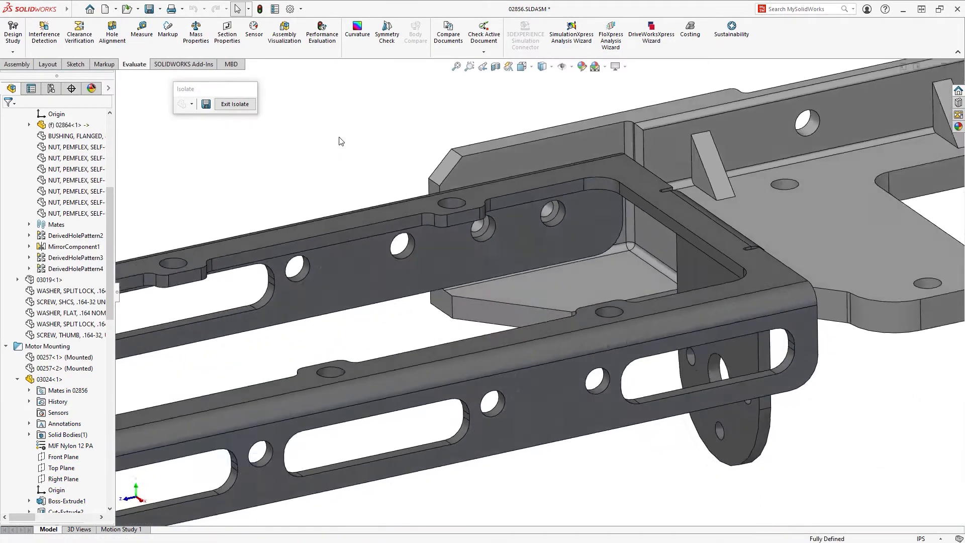
{"action": "left_click", "coordinate": [235, 104]}
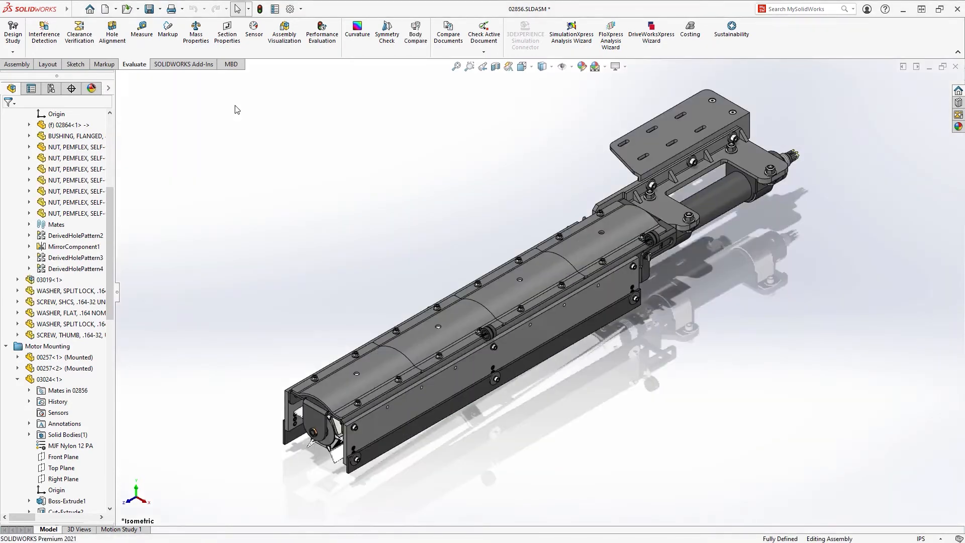
Step: Start a Silhouette Defeature of 02856 and add the front and back shields and rubber strips as Group1 using Bounding Box
{"action": "left_click", "coordinate": [11, 65]}
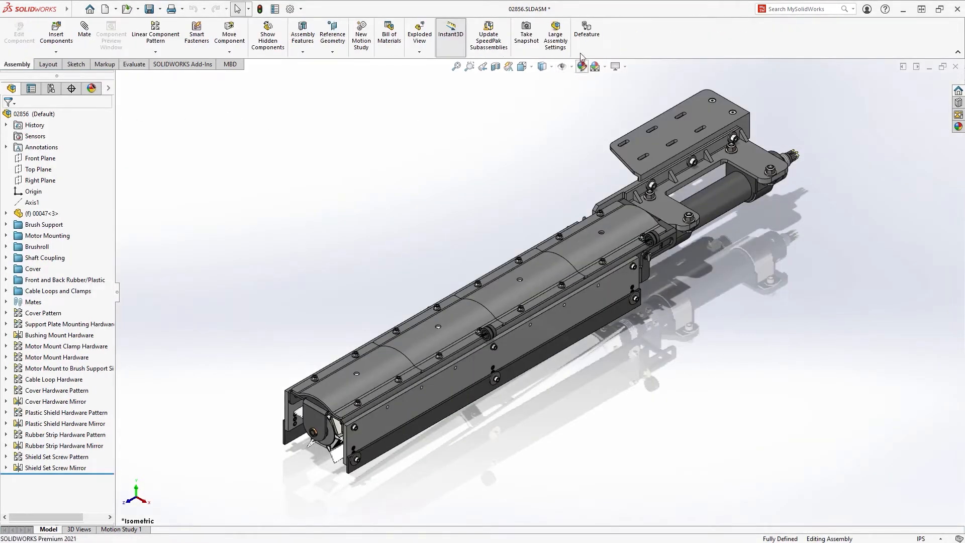
{"action": "left_click", "coordinate": [586, 48]}
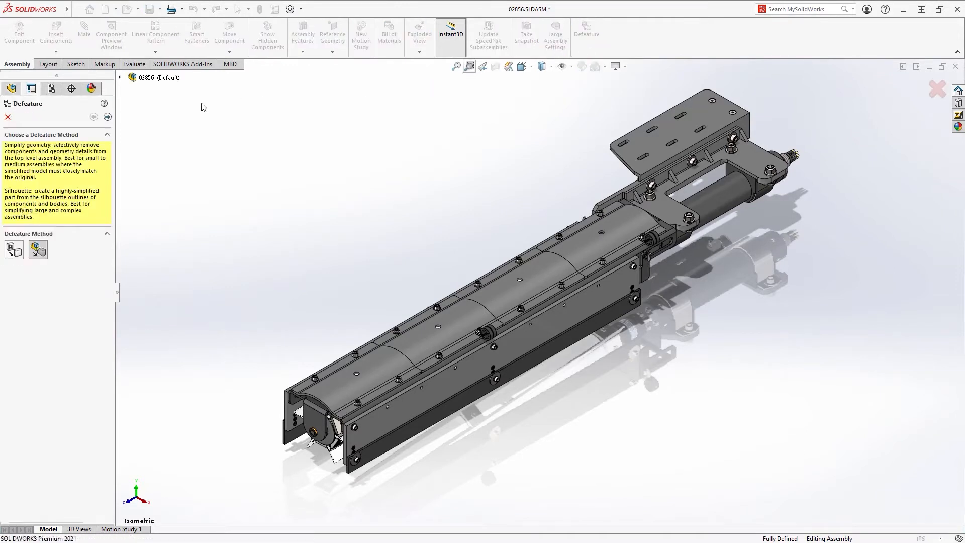
{"action": "left_click", "coordinate": [108, 117]}
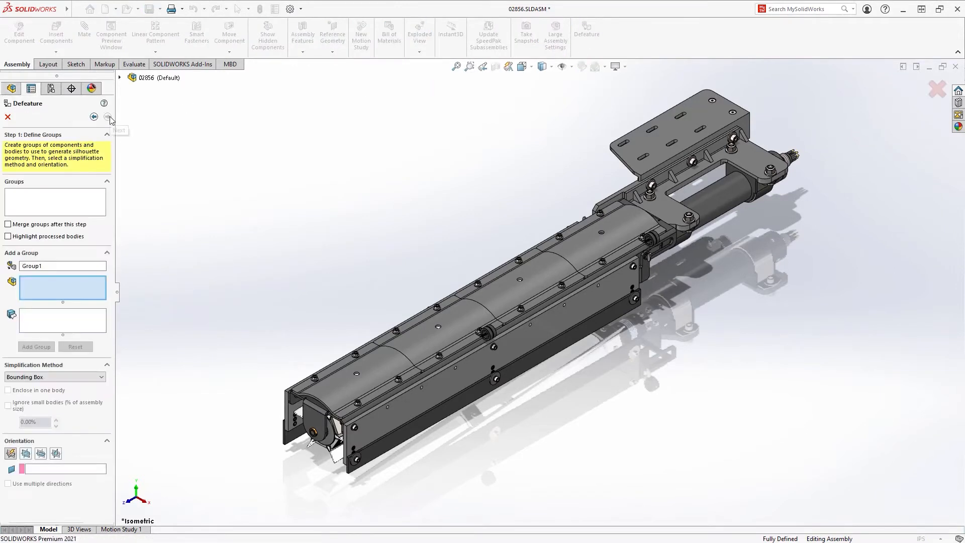
{"action": "left_click", "coordinate": [285, 402]}
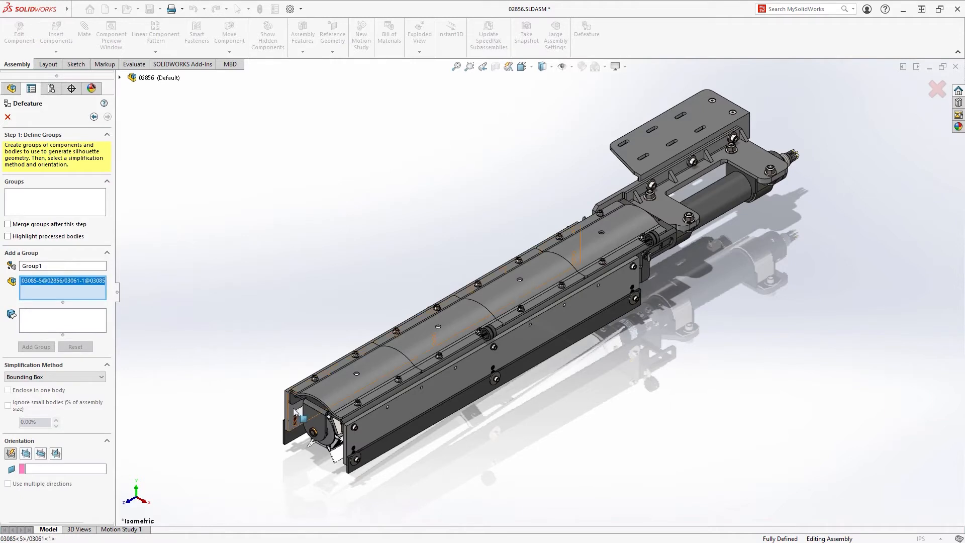
{"action": "left_click", "coordinate": [382, 432]}
{"action": "left_click", "coordinate": [382, 430]}
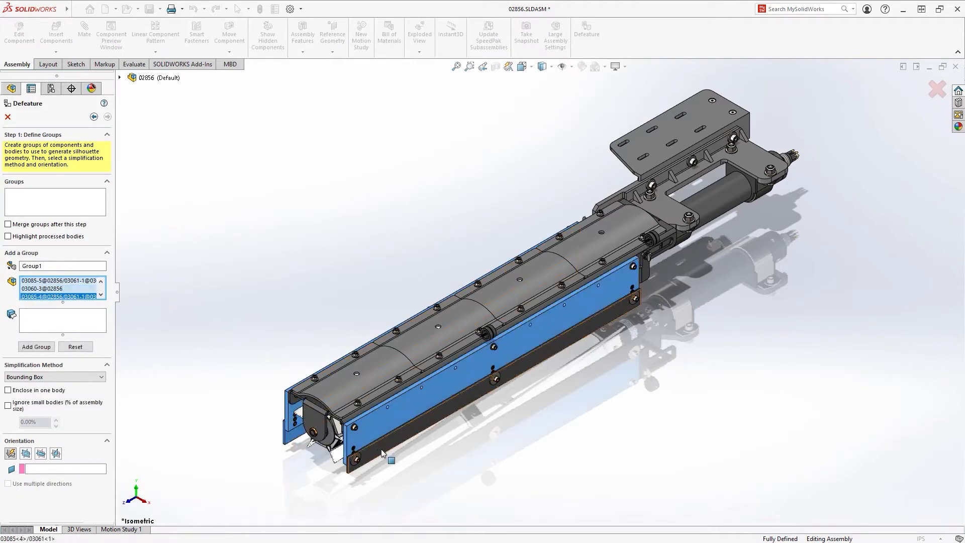
{"action": "left_click", "coordinate": [47, 348]}
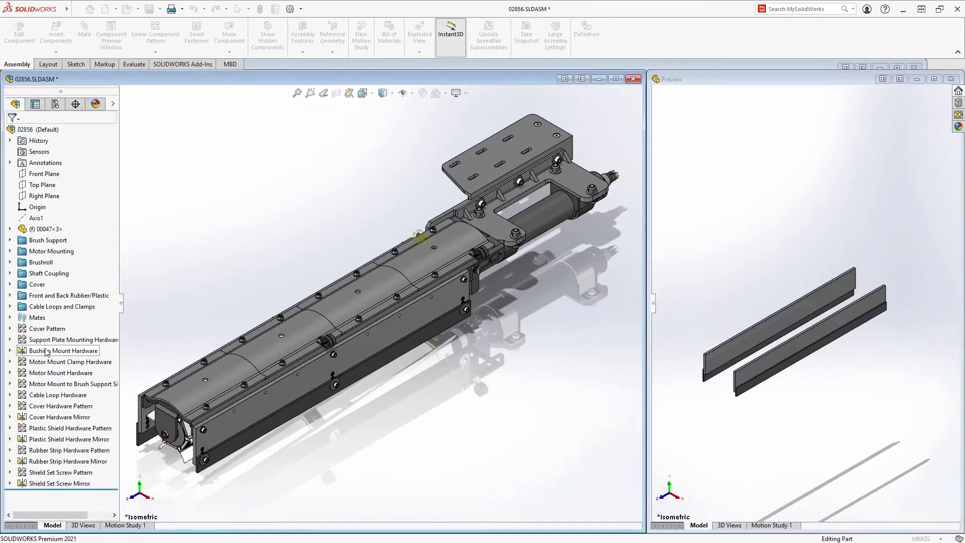
Step: Add the motor 00047 as Group2 using the Cylinder simplification method
{"action": "left_click", "coordinate": [552, 216]}
{"action": "left_click", "coordinate": [91, 393]}
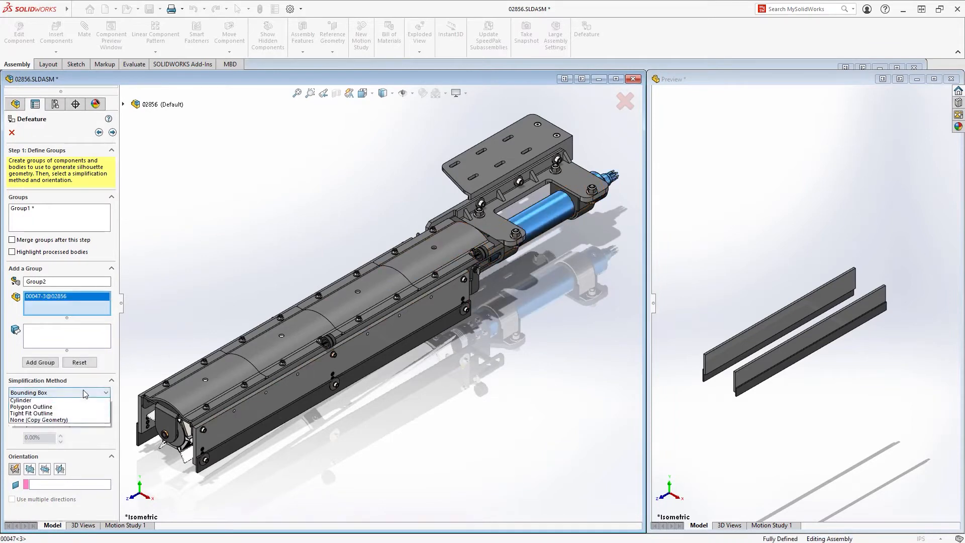
{"action": "left_click", "coordinate": [71, 409]}
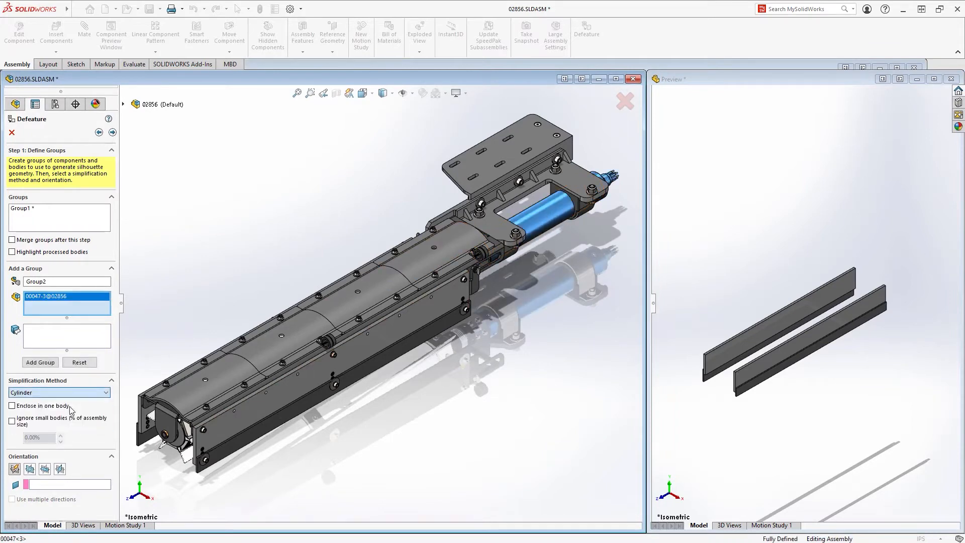
{"action": "left_click", "coordinate": [44, 364]}
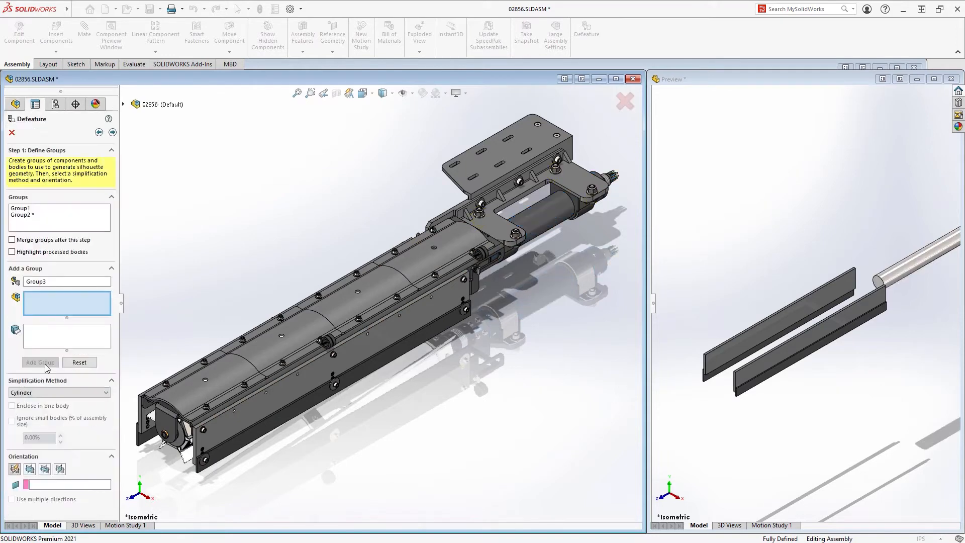
Step: Add brushroll 02756 as Group3 using Polygon Outline, enclosed in one body and oriented to the Front Plane
{"action": "left_click", "coordinate": [123, 104]}
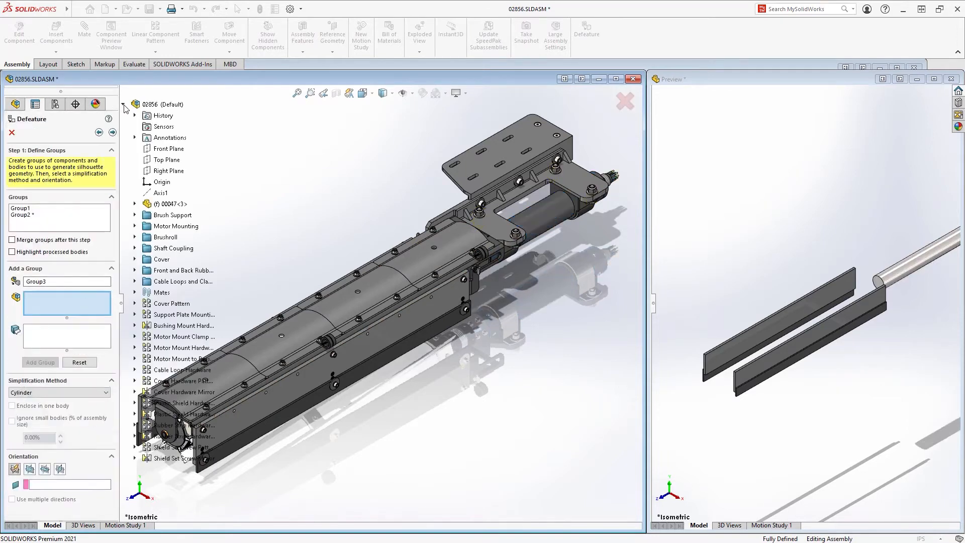
{"action": "left_click", "coordinate": [134, 237]}
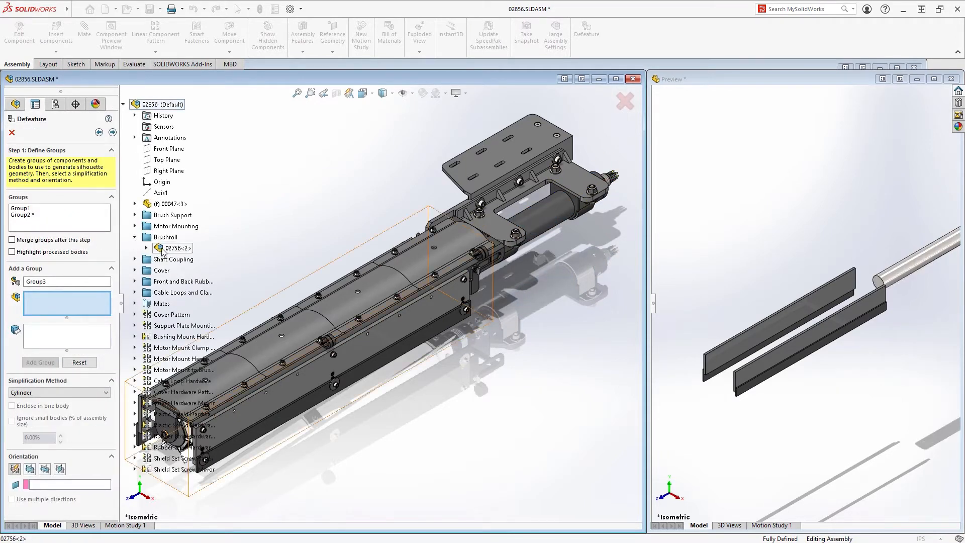
{"action": "left_click", "coordinate": [178, 248]}
{"action": "left_click", "coordinate": [124, 105]}
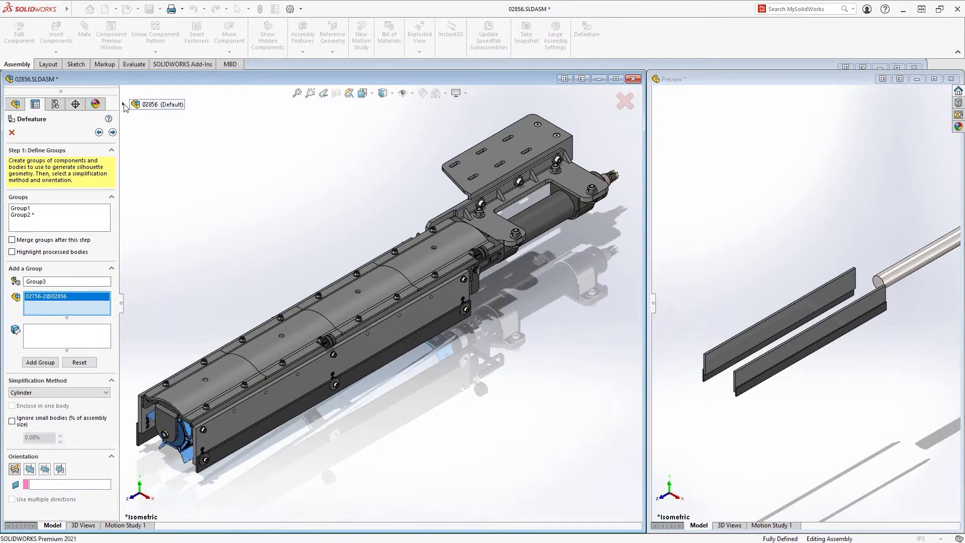
{"action": "left_click", "coordinate": [55, 393]}
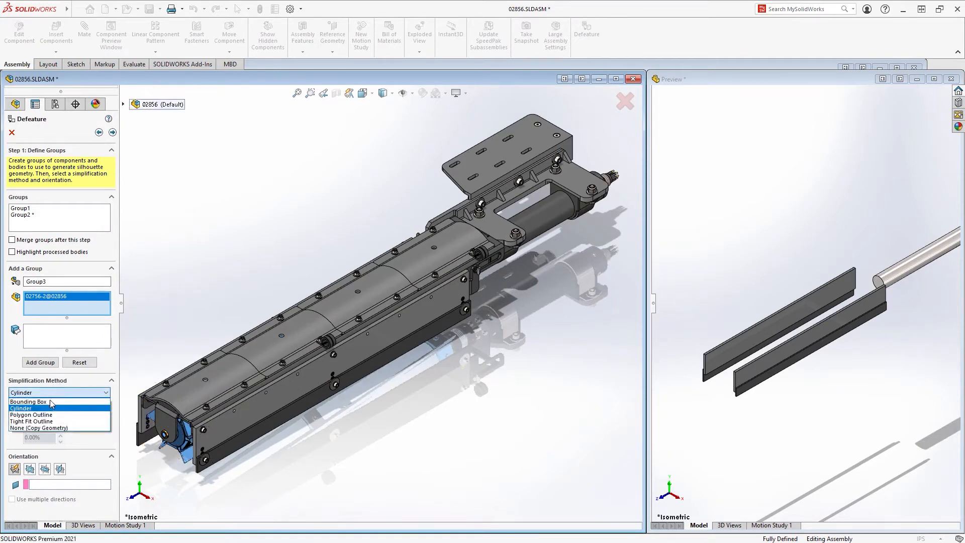
{"action": "left_click", "coordinate": [31, 415]}
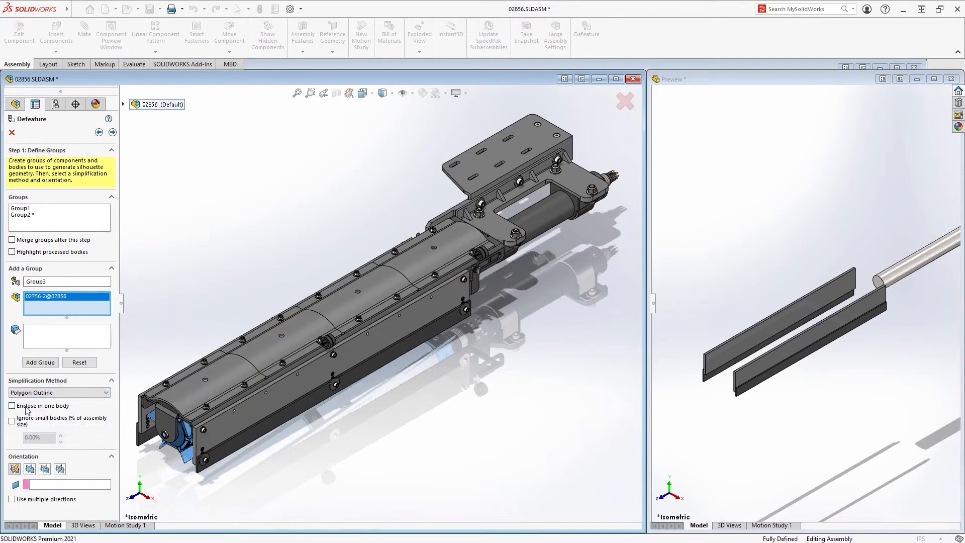
{"action": "left_click", "coordinate": [28, 409]}
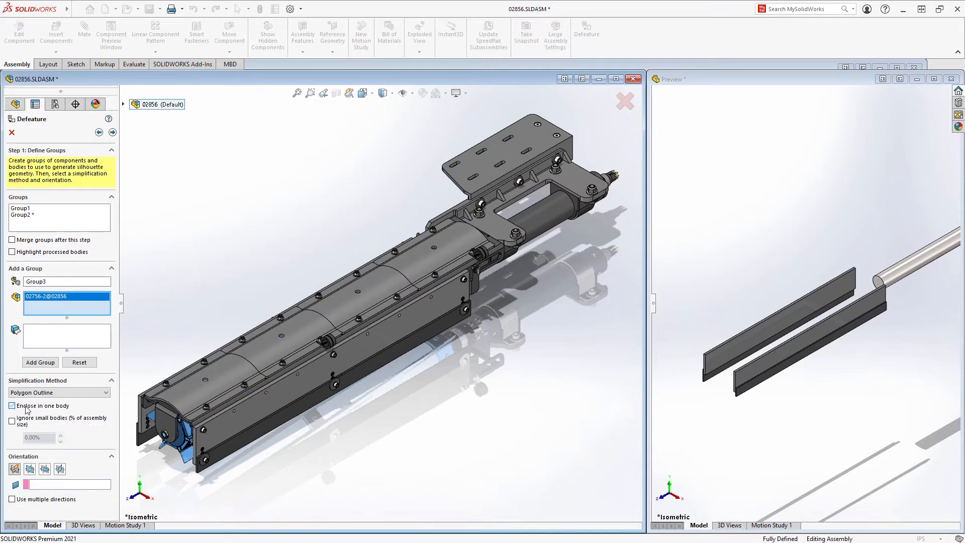
{"action": "left_click", "coordinate": [29, 469]}
{"action": "left_click", "coordinate": [40, 362]}
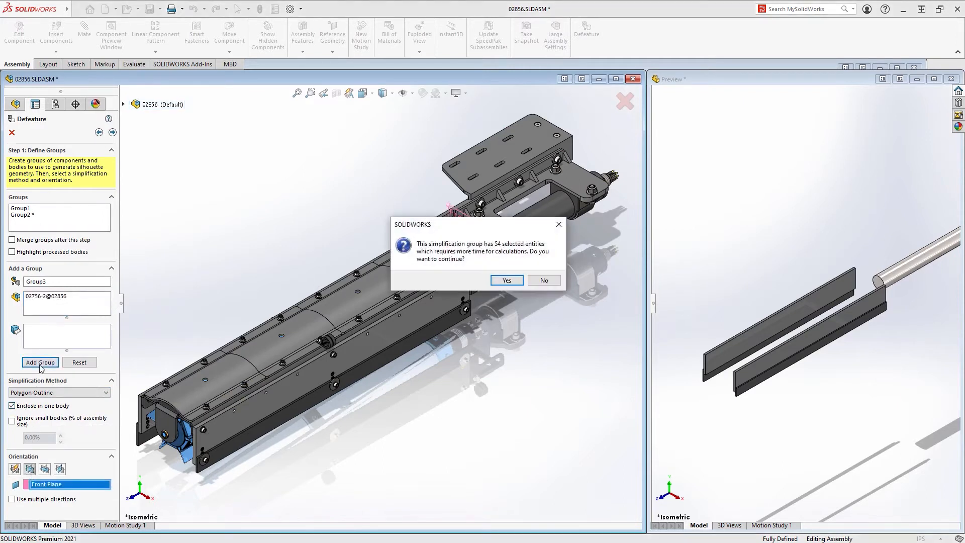
{"action": "left_click", "coordinate": [504, 282]}
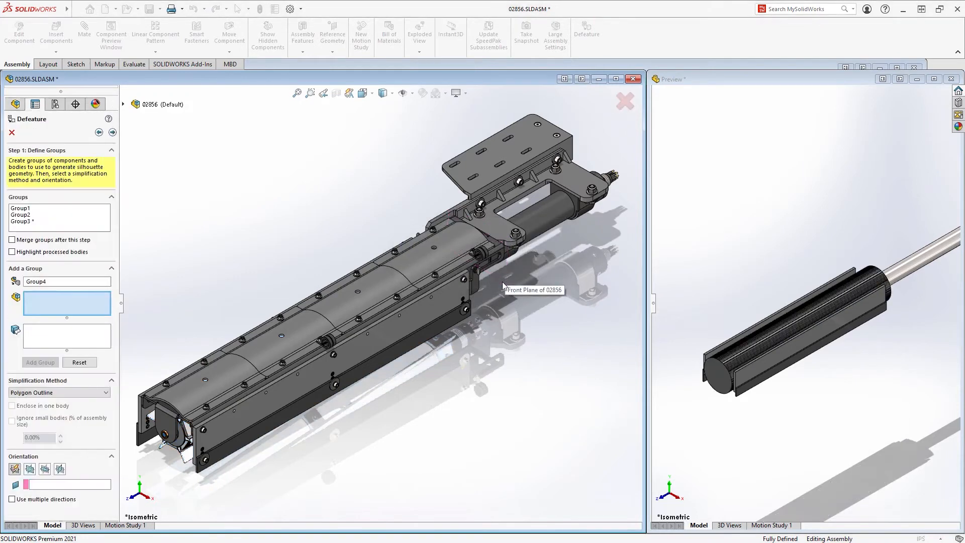
Step: Add the four 03037 covers as Group4 using Tight Fit Outline oriented to the Front Plane
{"action": "left_click", "coordinate": [218, 372]}
{"action": "left_click", "coordinate": [286, 337]}
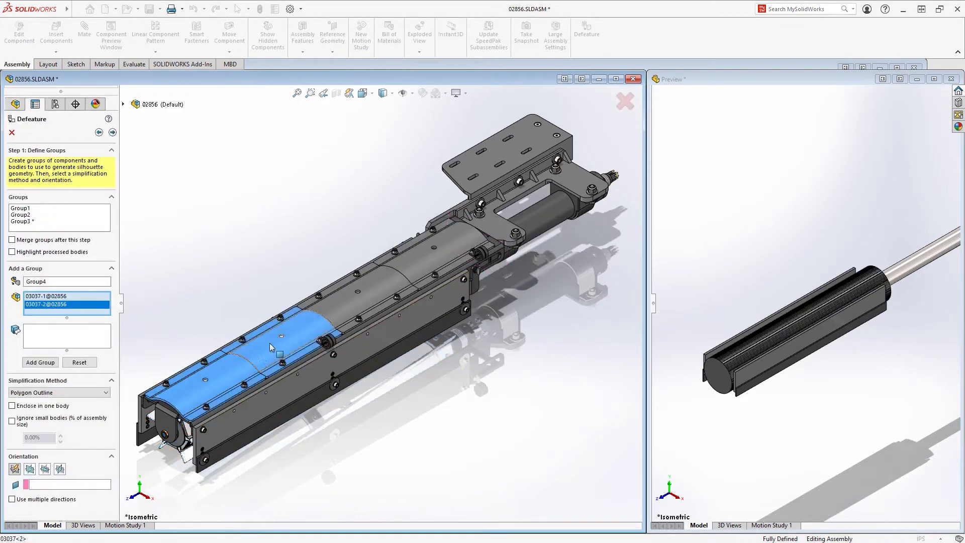
{"action": "left_click", "coordinate": [352, 302]}
{"action": "left_click", "coordinate": [404, 273]}
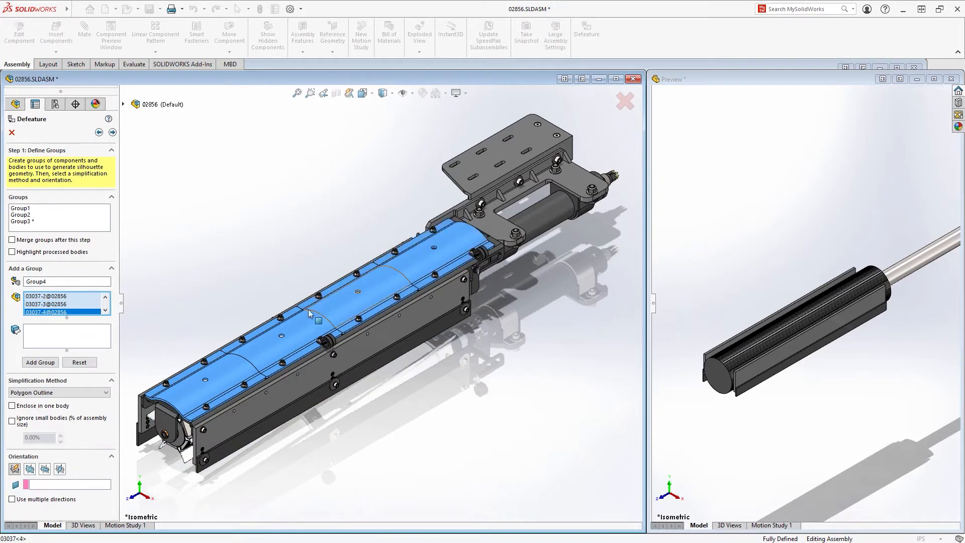
{"action": "left_click", "coordinate": [75, 393]}
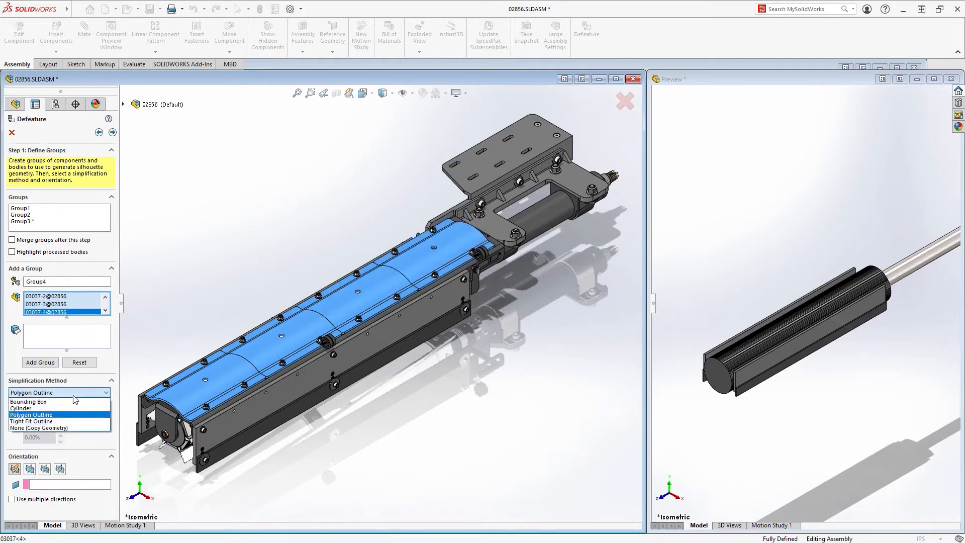
{"action": "left_click", "coordinate": [66, 421]}
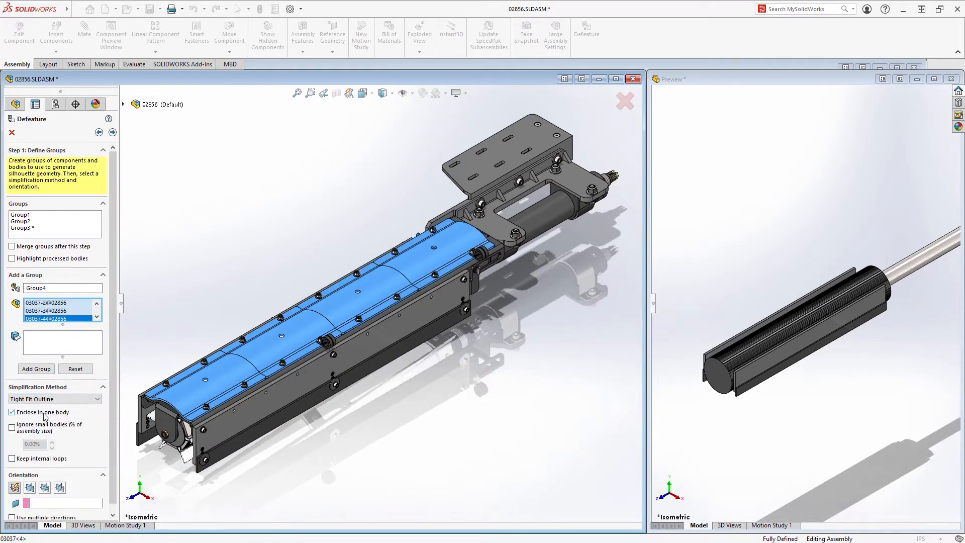
{"action": "left_click", "coordinate": [30, 486]}
{"action": "left_click", "coordinate": [39, 372]}
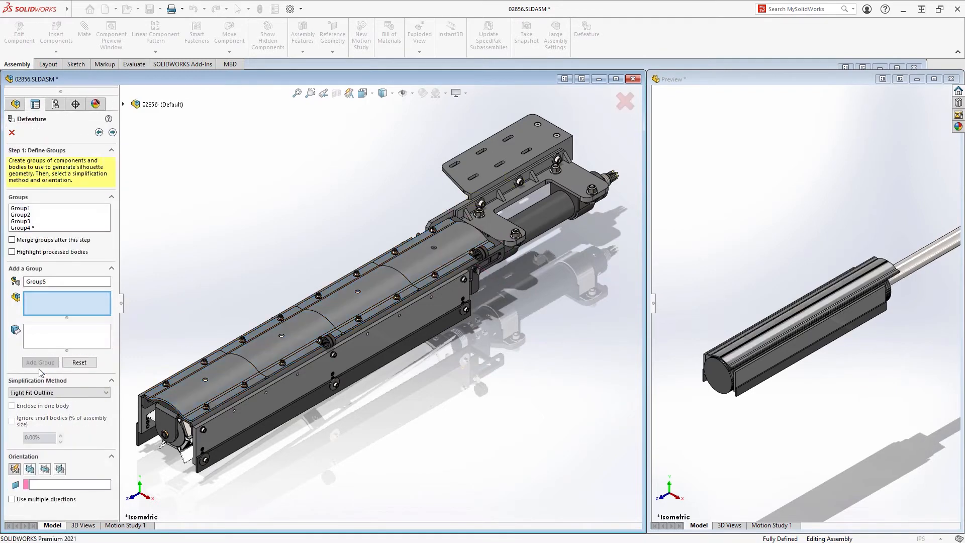
Step: Add the two 00257 motor clamps as Group5 using the Tight Fit Outline method
{"action": "middle_click_drag", "start_coordinate": [423, 430], "coordinate": [330, 412]}
{"action": "left_click", "coordinate": [473, 359]}
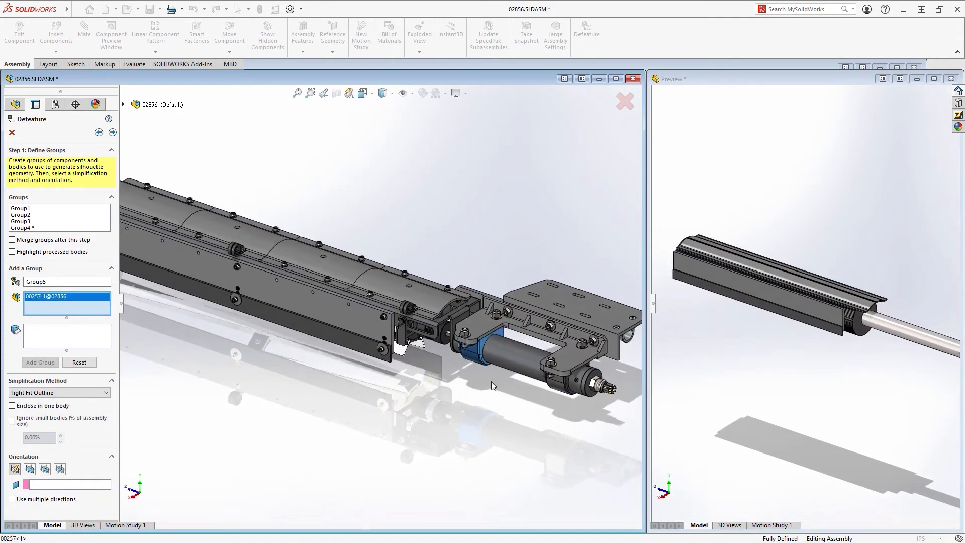
{"action": "left_click", "coordinate": [559, 392]}
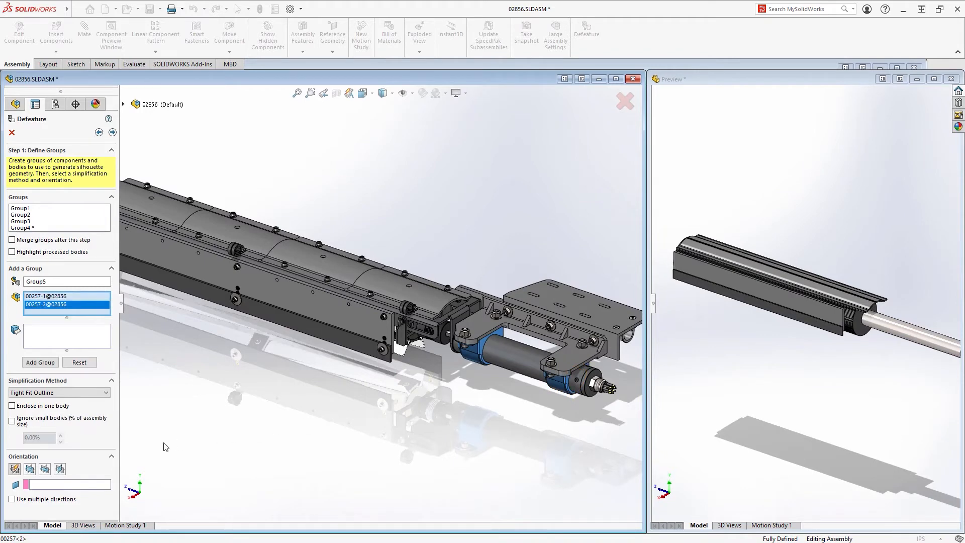
{"action": "left_click", "coordinate": [50, 363]}
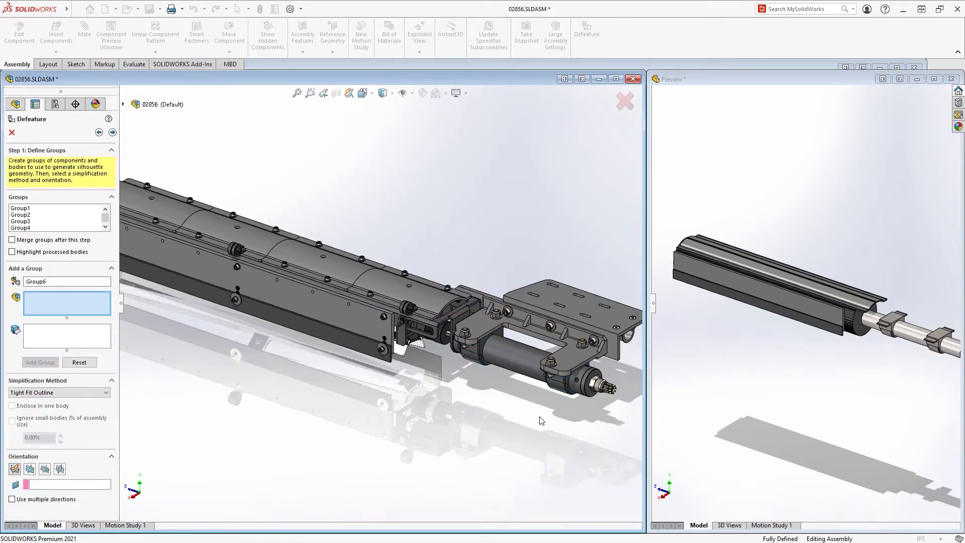
Step: Add mounting parts 03024 and 03020 as Group6 using None (Copy Geometry) to keep their full detail
{"action": "mouse_move", "coordinate": [418, 398]}
{"action": "middle_mouse_down"}
{"action": "mouse_move", "coordinate": [431, 394]}
{"action": "mouse_move", "coordinate": [428, 411]}
{"action": "middle_mouse_up"}
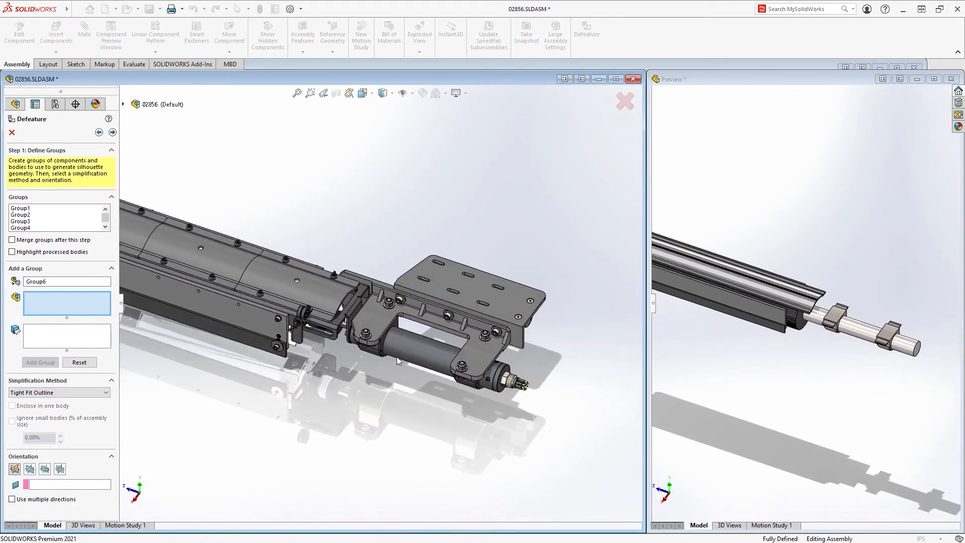
{"action": "left_click", "coordinate": [376, 321]}
{"action": "left_click", "coordinate": [446, 291]}
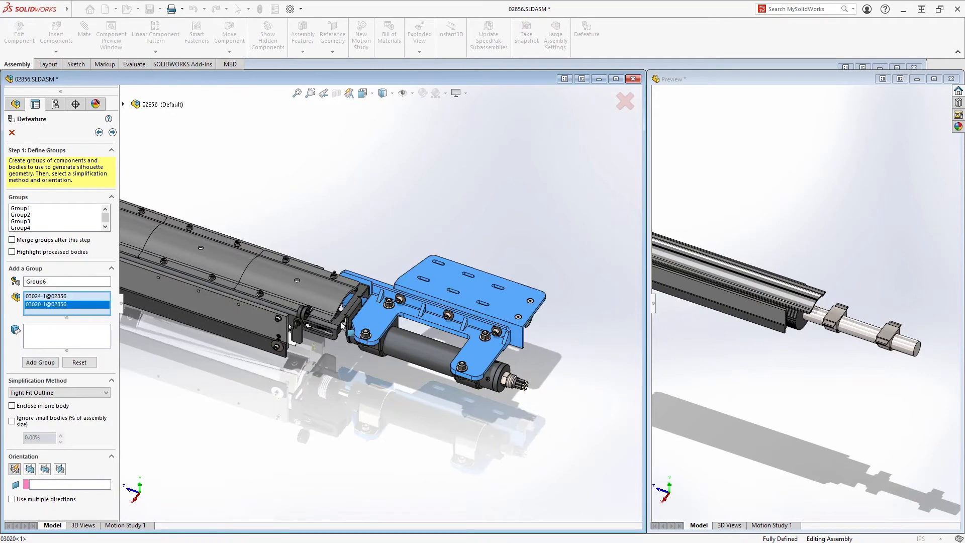
{"action": "left_click", "coordinate": [110, 395]}
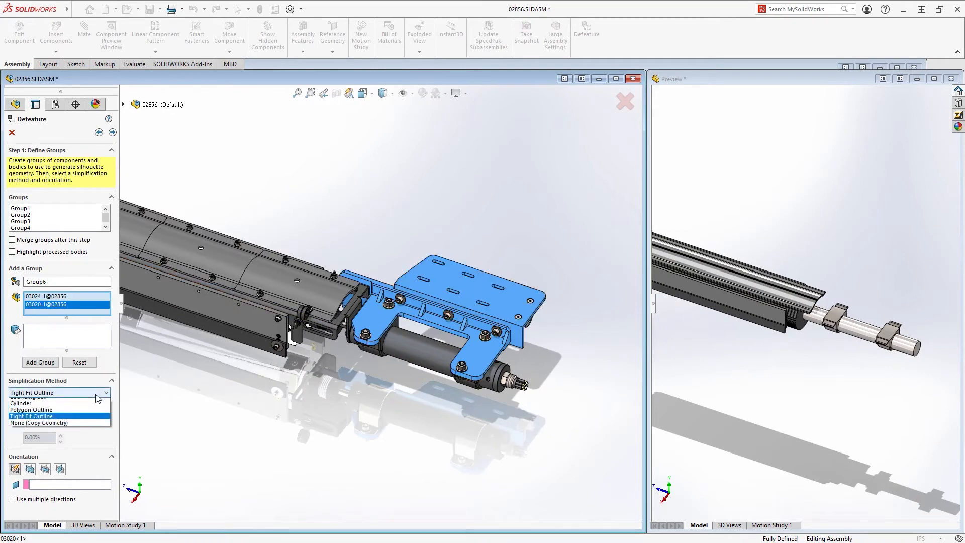
{"action": "left_click", "coordinate": [74, 428]}
{"action": "left_click", "coordinate": [43, 365]}
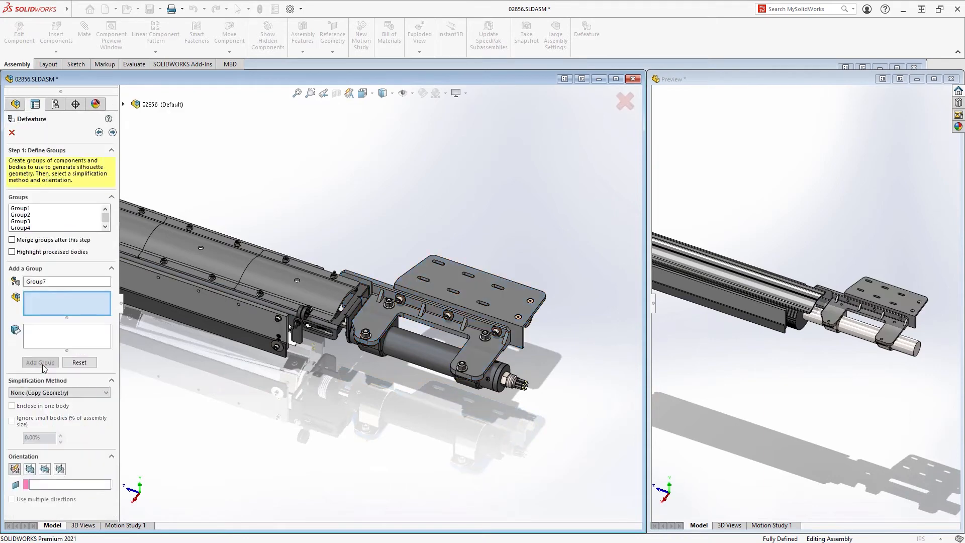
Step: Complete the Defeature and store the simplified model as a new configuration without top level reference geometry
{"action": "left_click", "coordinate": [113, 133]}
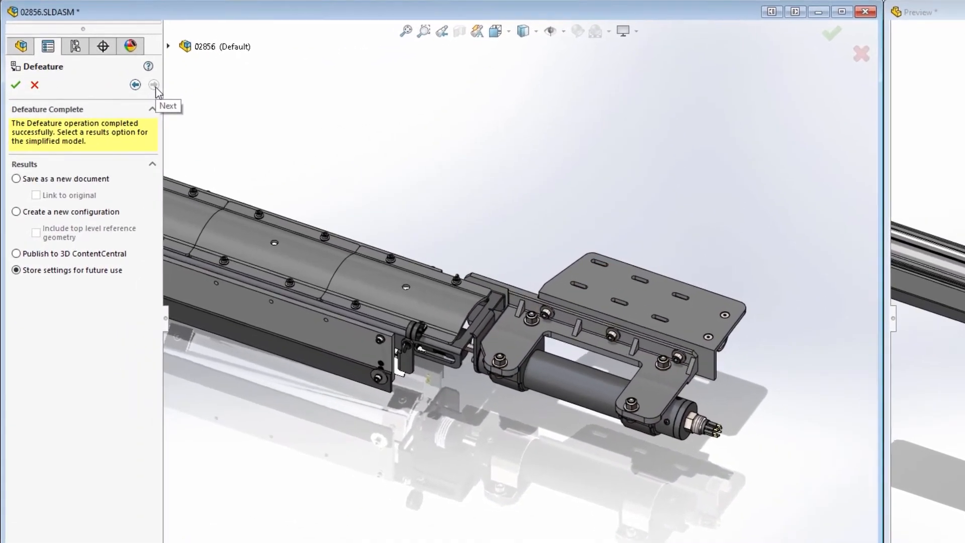
{"action": "left_click", "coordinate": [89, 213]}
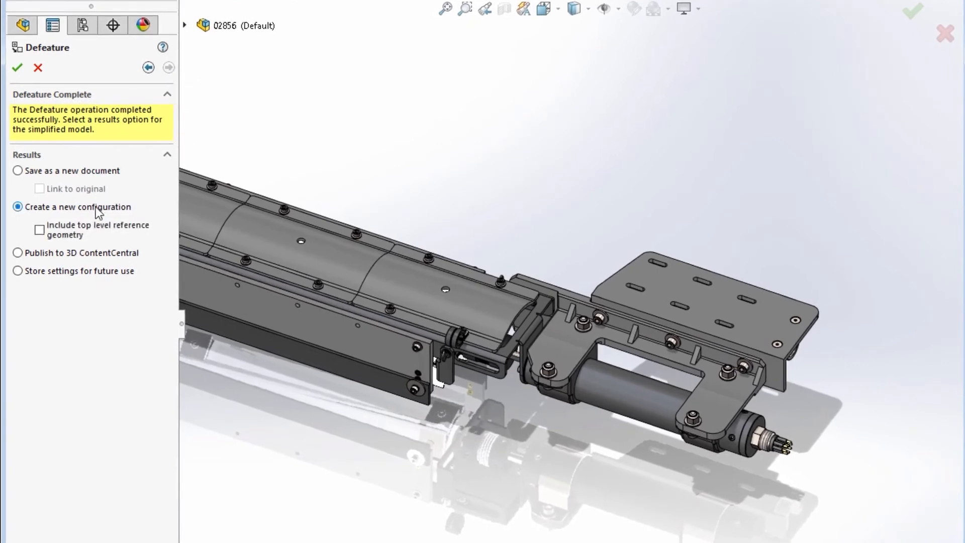
{"action": "left_click", "coordinate": [18, 69]}
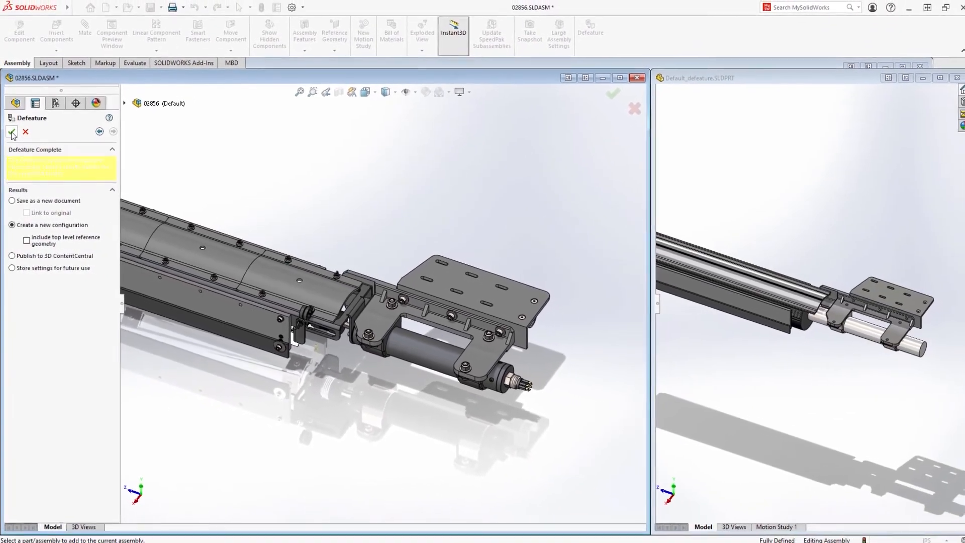
{"action": "left_click", "coordinate": [12, 132]}
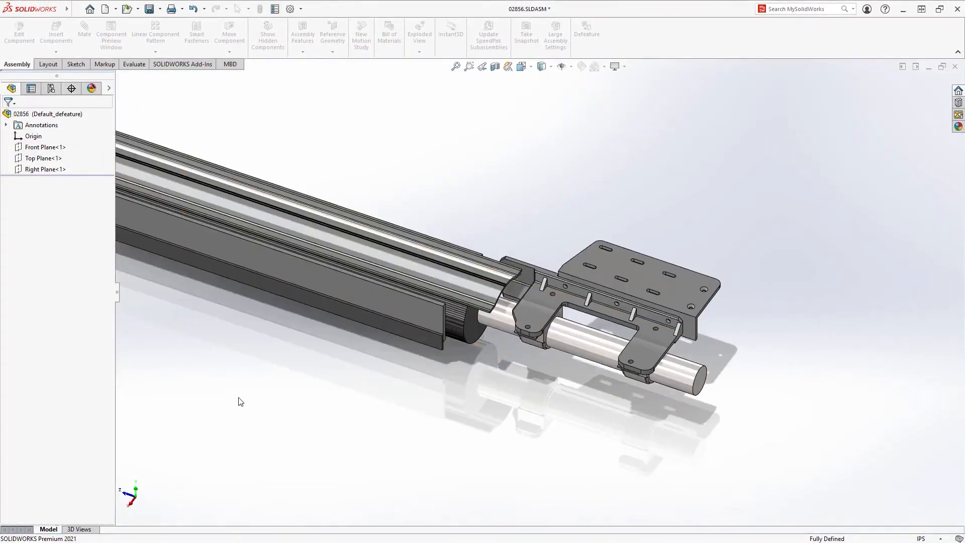
Step: Inspect the defeatured model in isometric view, and reactivate the Default configuration of 02856
{"action": "right_click_drag", "start_coordinate": [239, 402], "coordinate": [261, 370]}
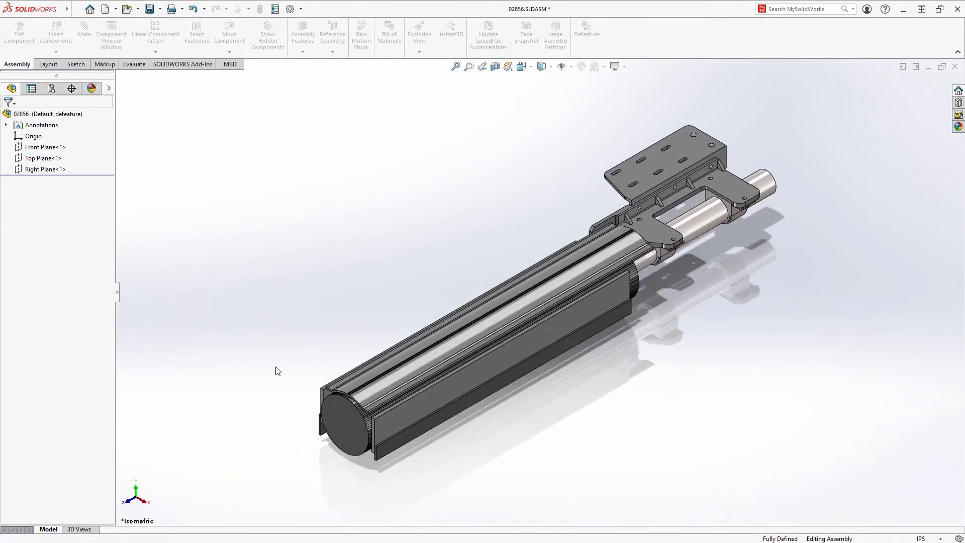
{"action": "middle_click_drag", "start_coordinate": [276, 371], "coordinate": [265, 336]}
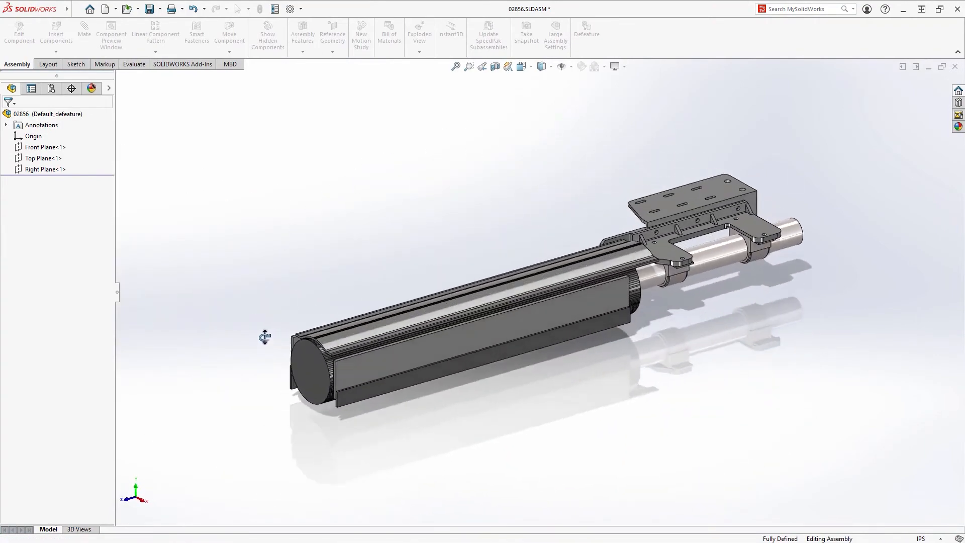
{"action": "left_click", "coordinate": [51, 89]}
{"action": "left_click", "coordinate": [17, 133]}
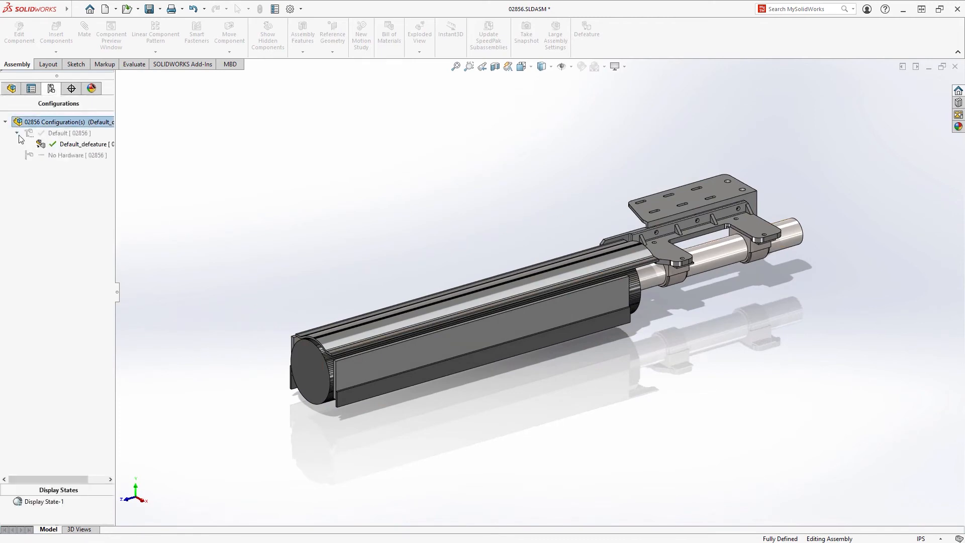
{"action": "double_click", "coordinate": [55, 133]}
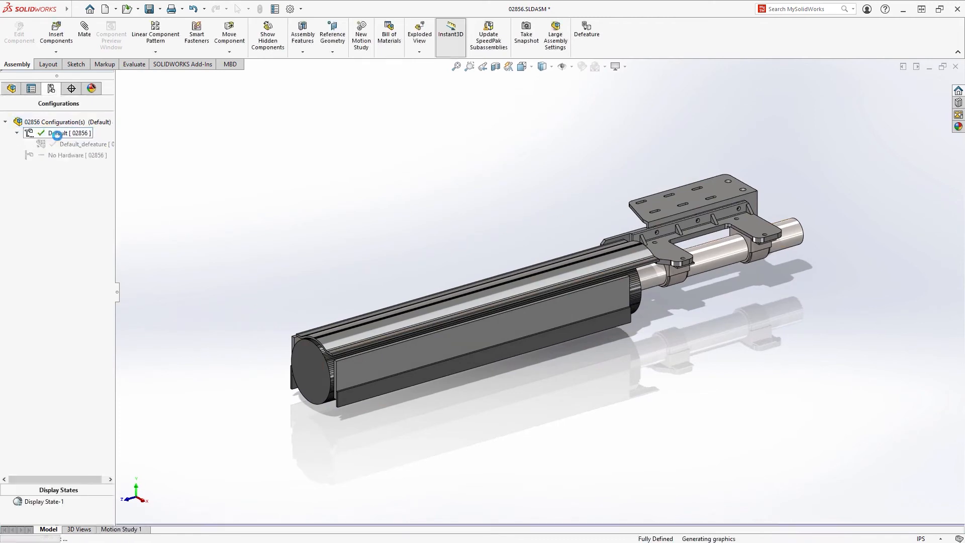
{"action": "left_click", "coordinate": [11, 89]}
Step: Switch to assembly 02800 and set the auger brush component 02856 to use its defeatured configuration
{"action": "key", "text": "ctrl+Tab"}
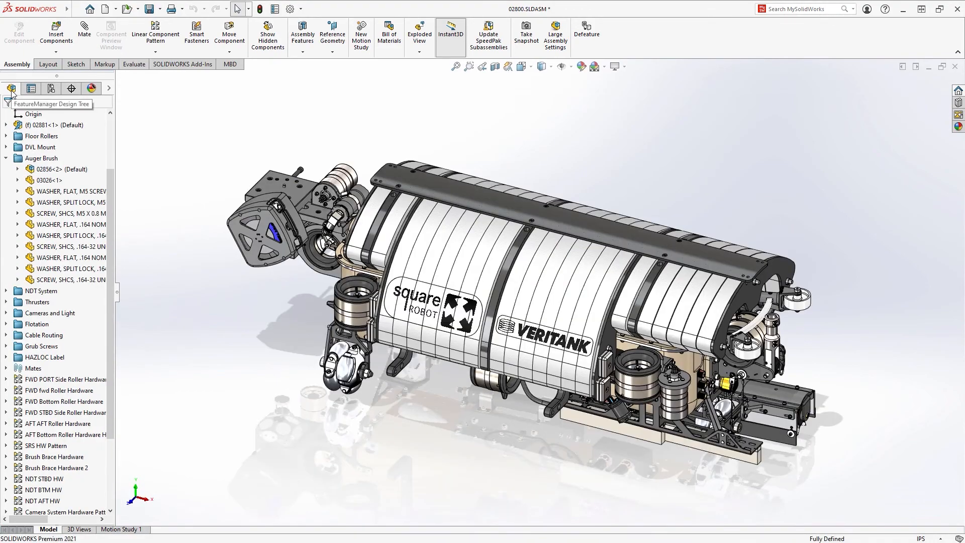
{"action": "middle_click_drag", "start_coordinate": [571, 448], "coordinate": [364, 278]}
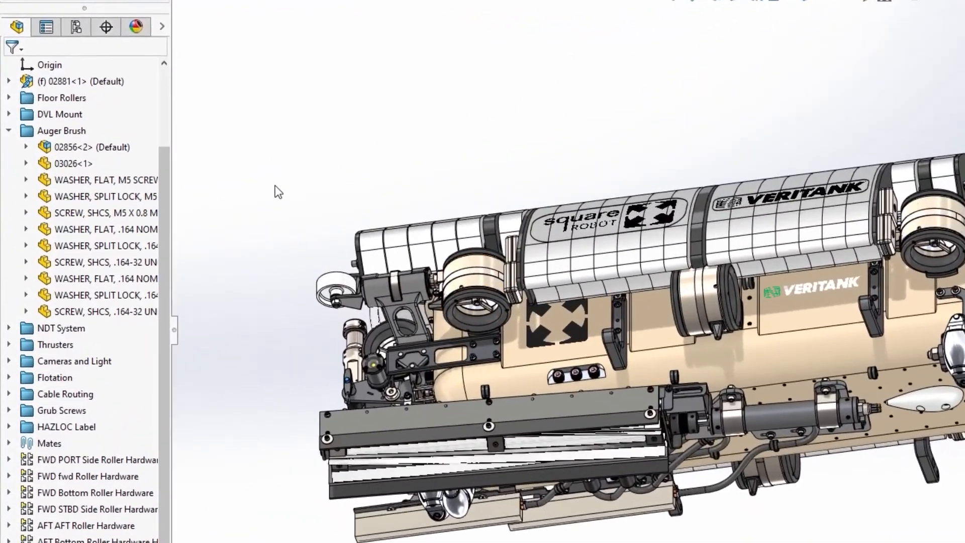
{"action": "right_click", "coordinate": [114, 146]}
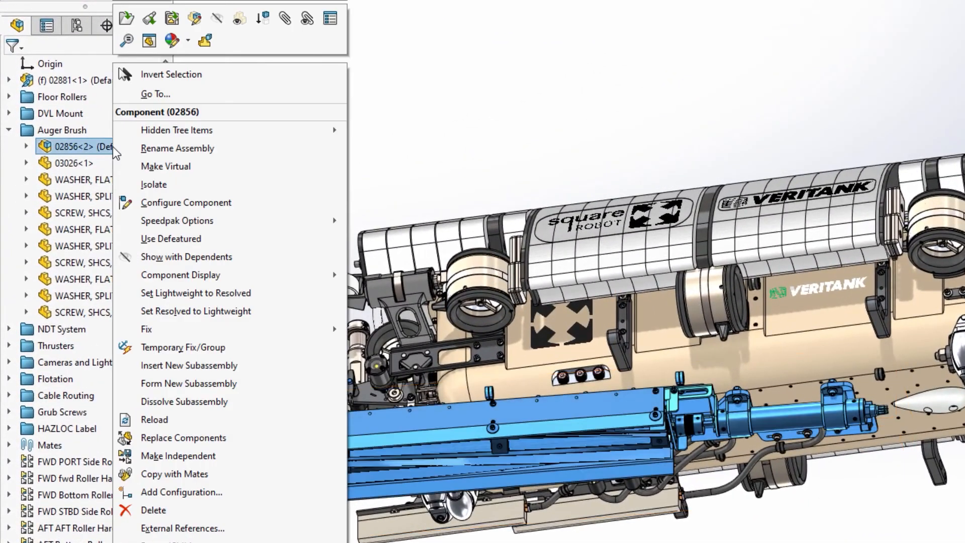
{"action": "left_click", "coordinate": [191, 245]}
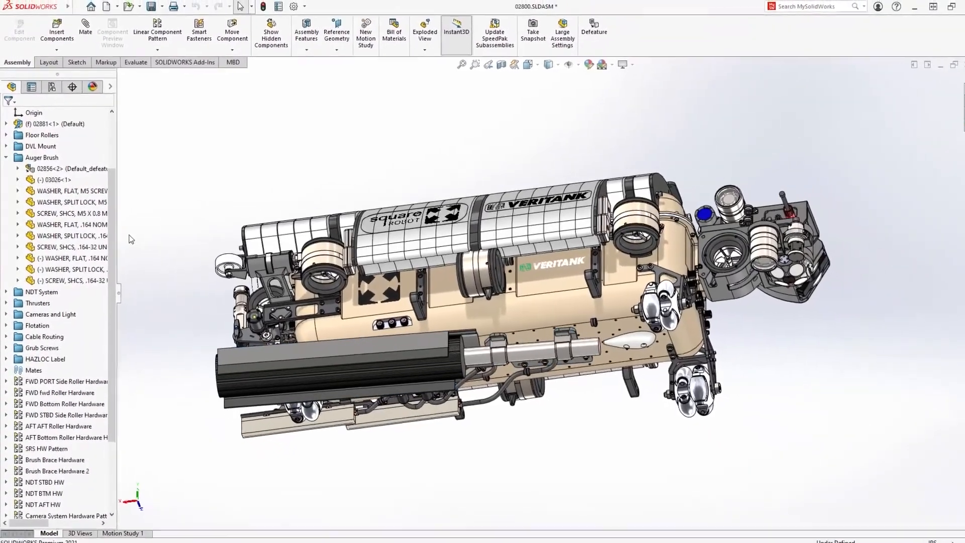
{"action": "middle_click_drag", "start_coordinate": [136, 227], "coordinate": [321, 404]}
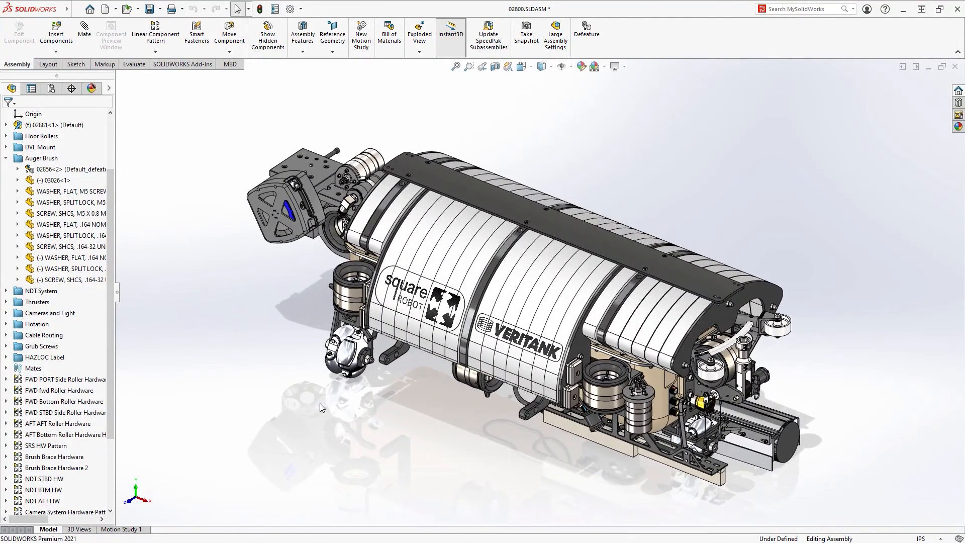